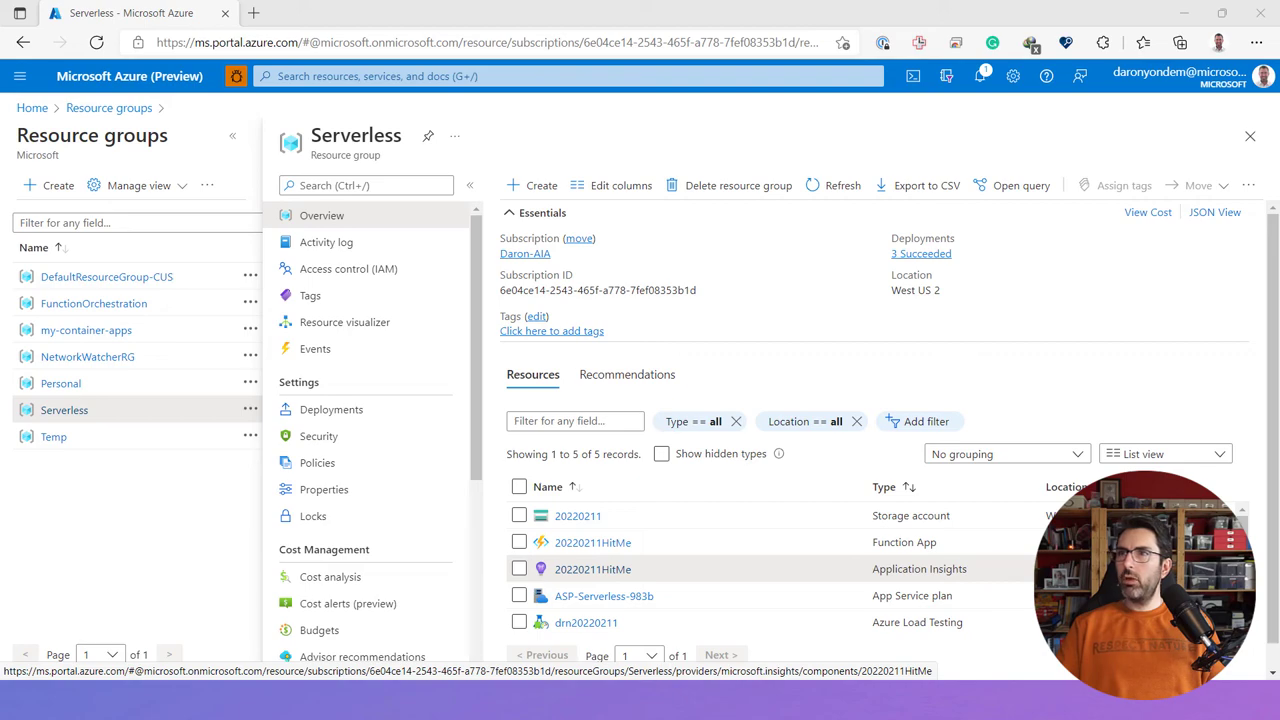
Step: Switch to Visual Studio and examine the random delay and thread sleep code in LongRunningAPI.cs, ending back in the Azure portal
key("alt+Tab")
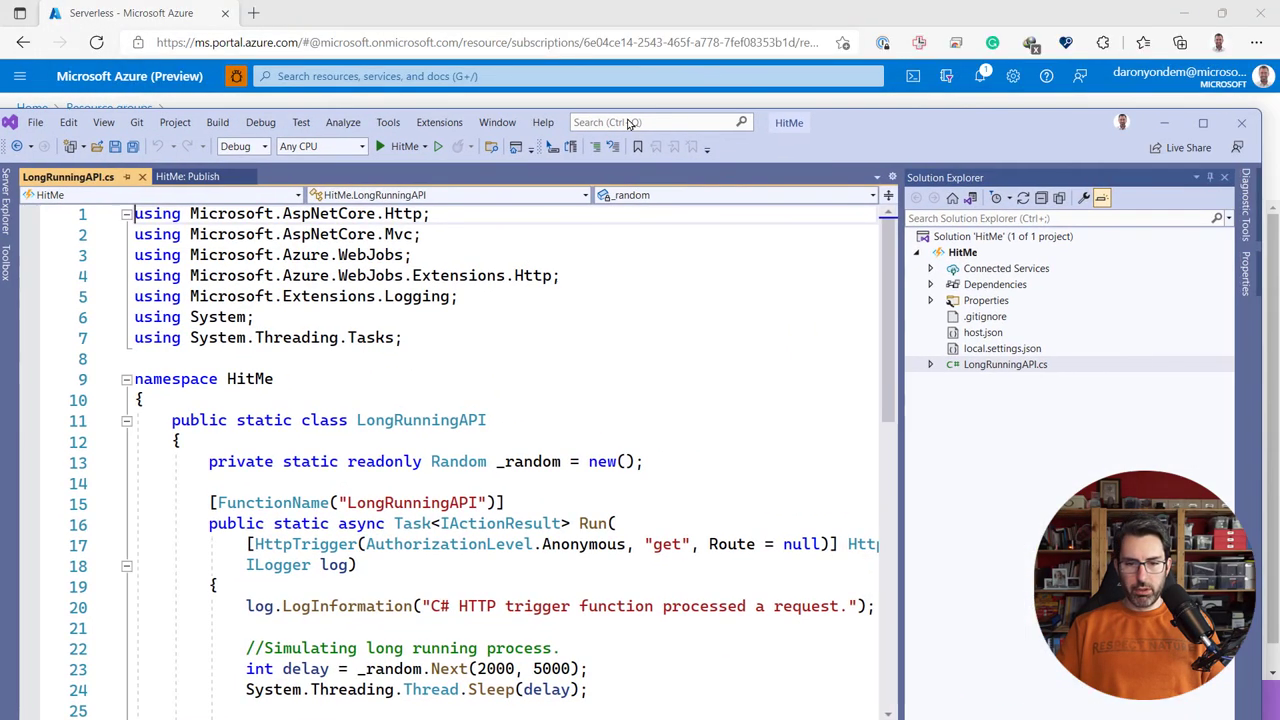
double_click(875, 128)
left_click(568, 351)
scroll(563, 207, "down", 2)
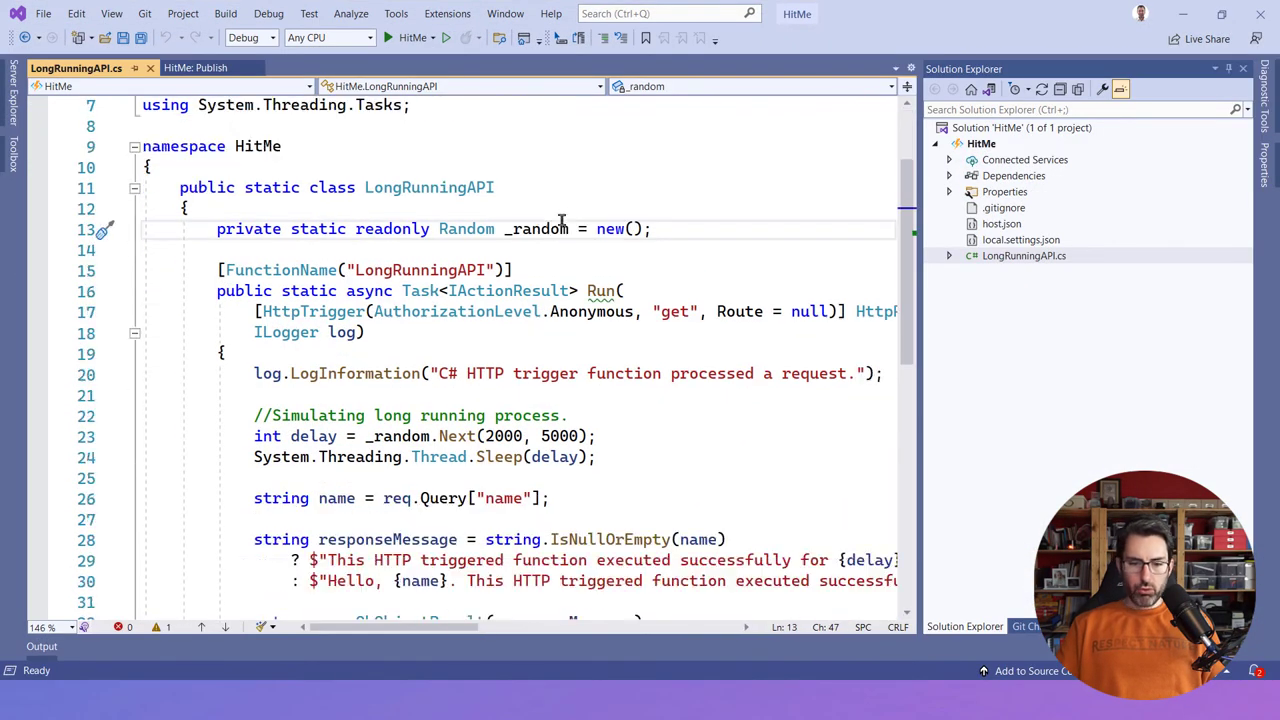
mouse_move(256, 457)
left_mouse_down()
mouse_move(643, 451)
mouse_move(259, 479)
mouse_move(250, 457)
left_mouse_up()
left_click(636, 454)
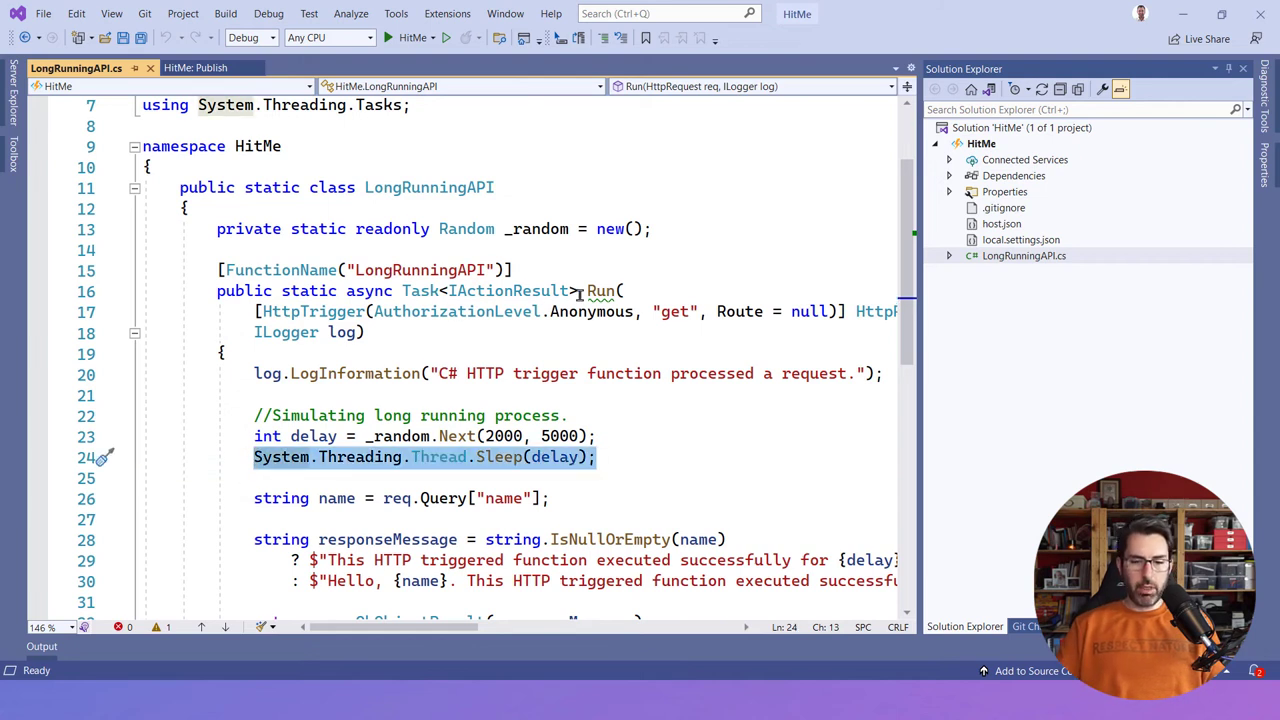
scroll(577, 291, "down", 1)
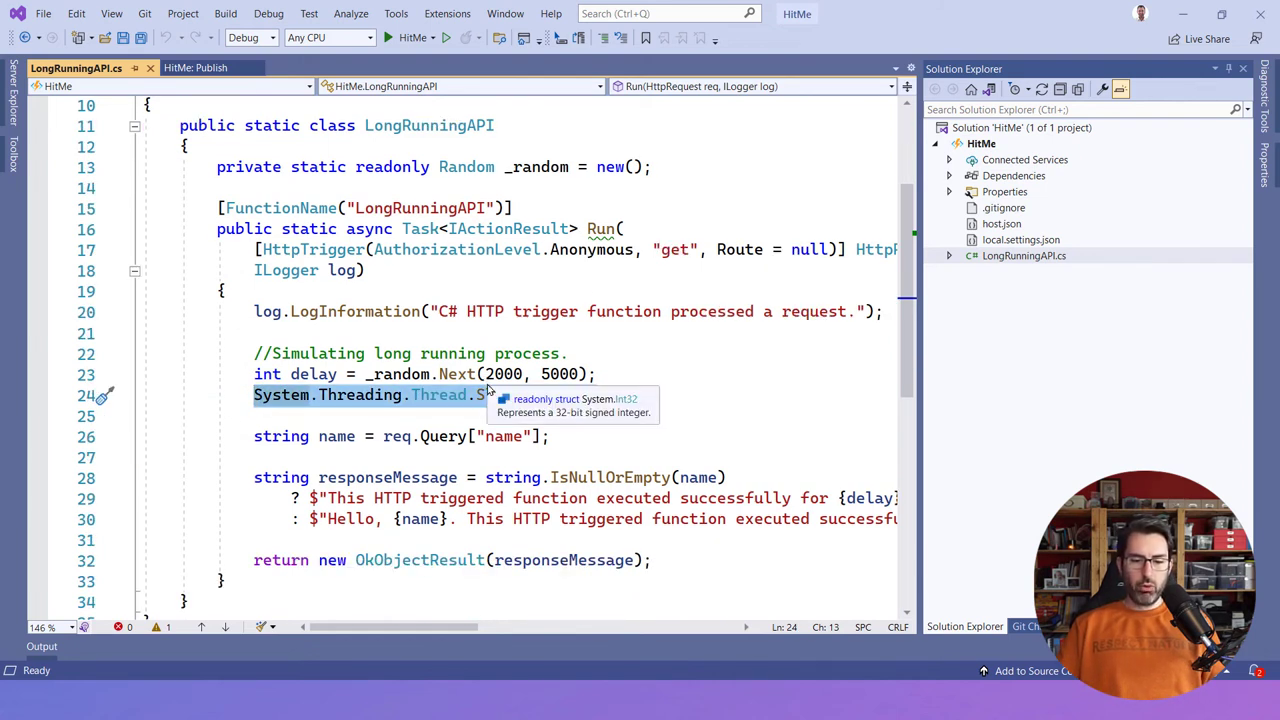
left_click(463, 318)
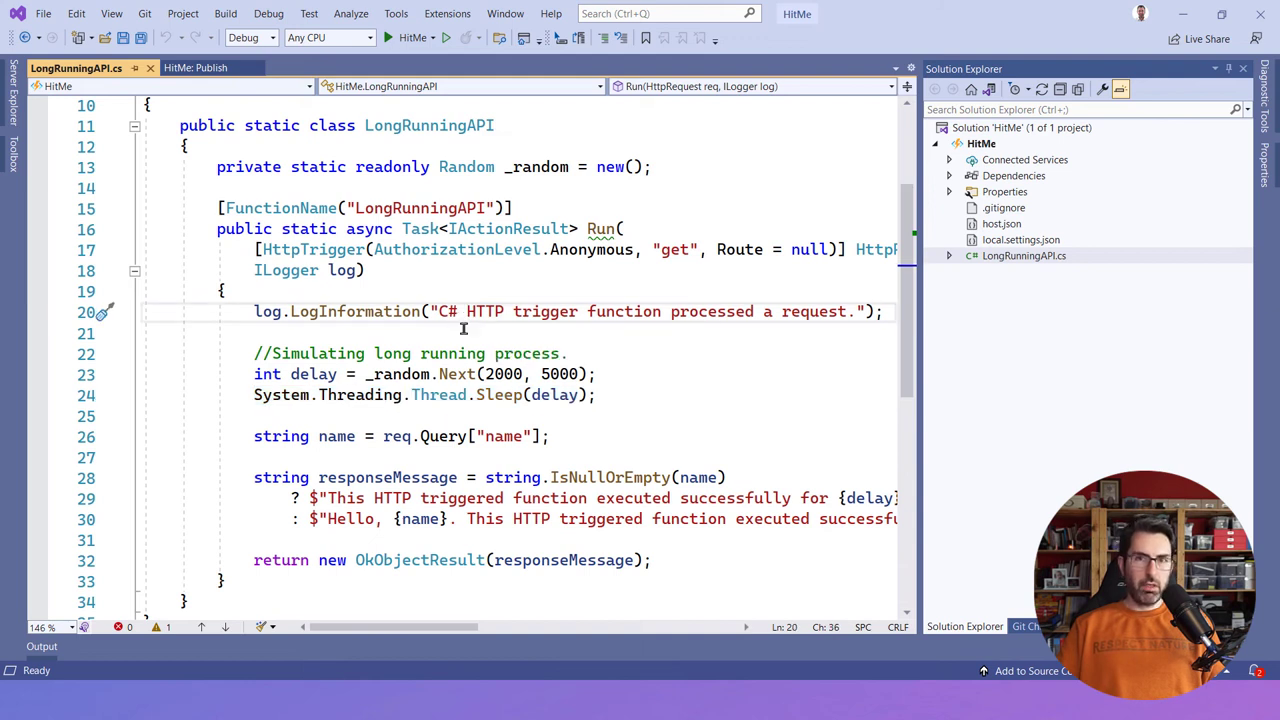
left_click_drag(235, 374, 690, 416)
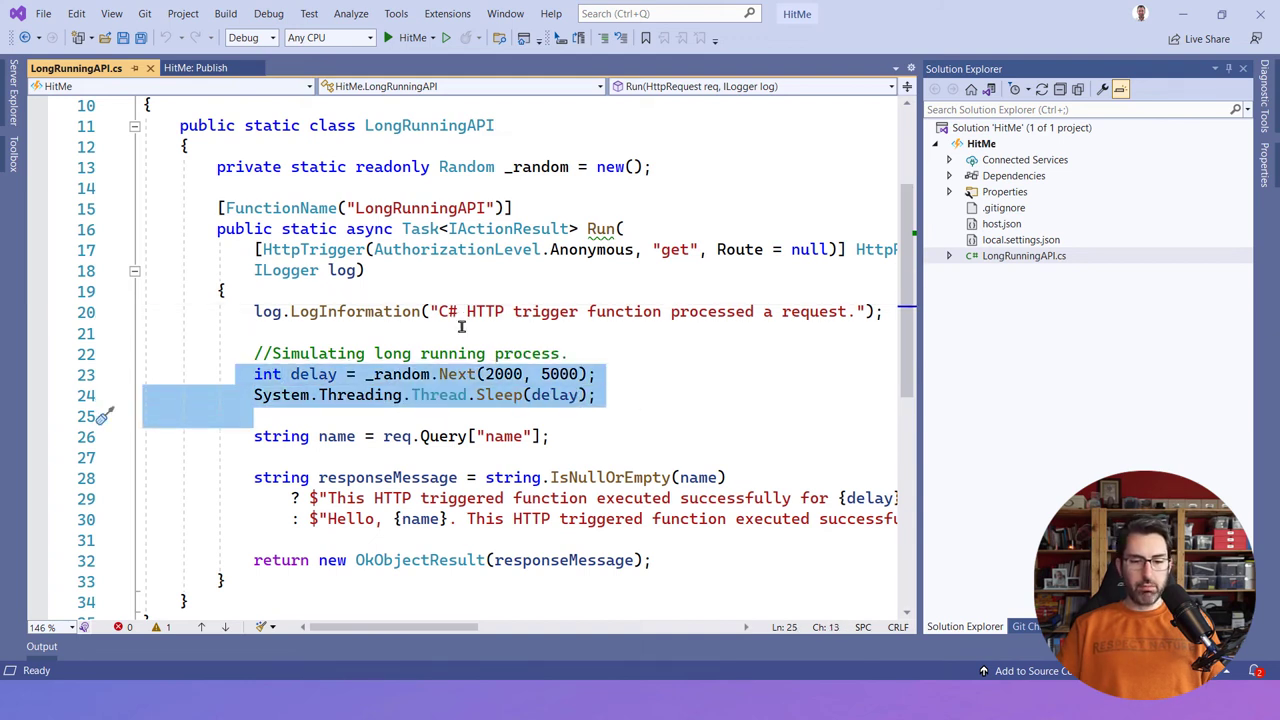
left_click(447, 286)
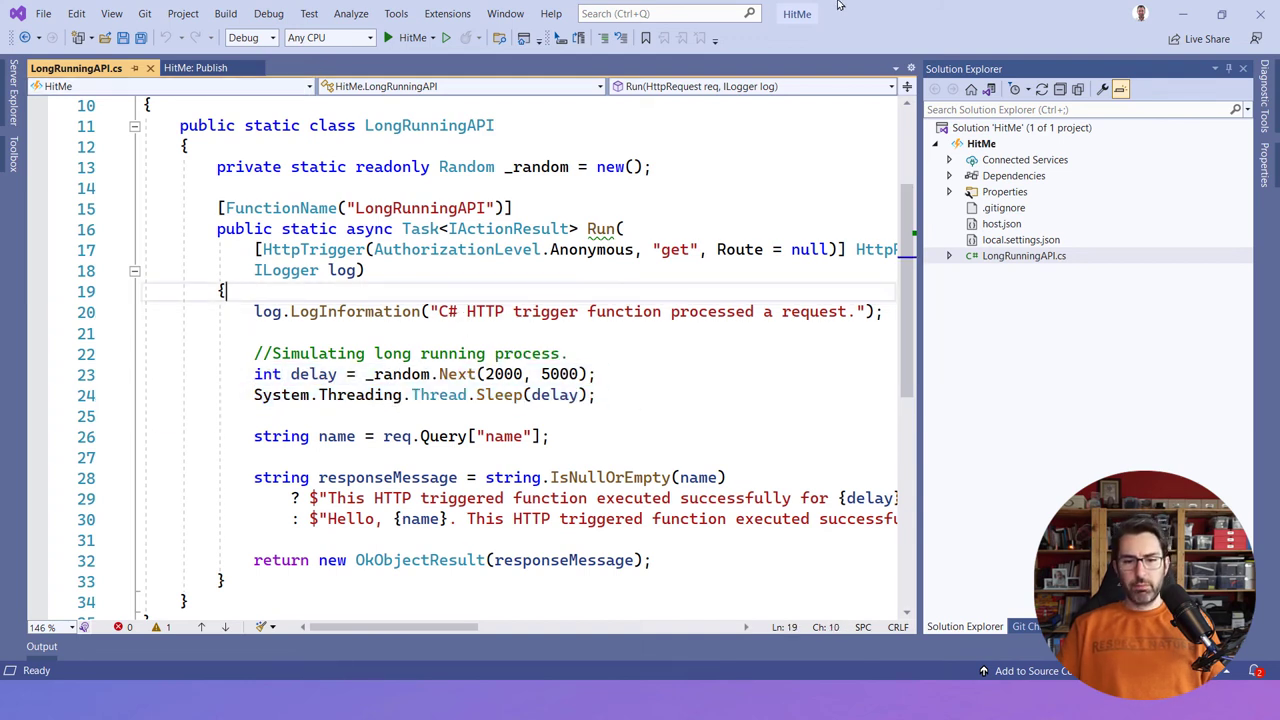
left_click(1183, 13)
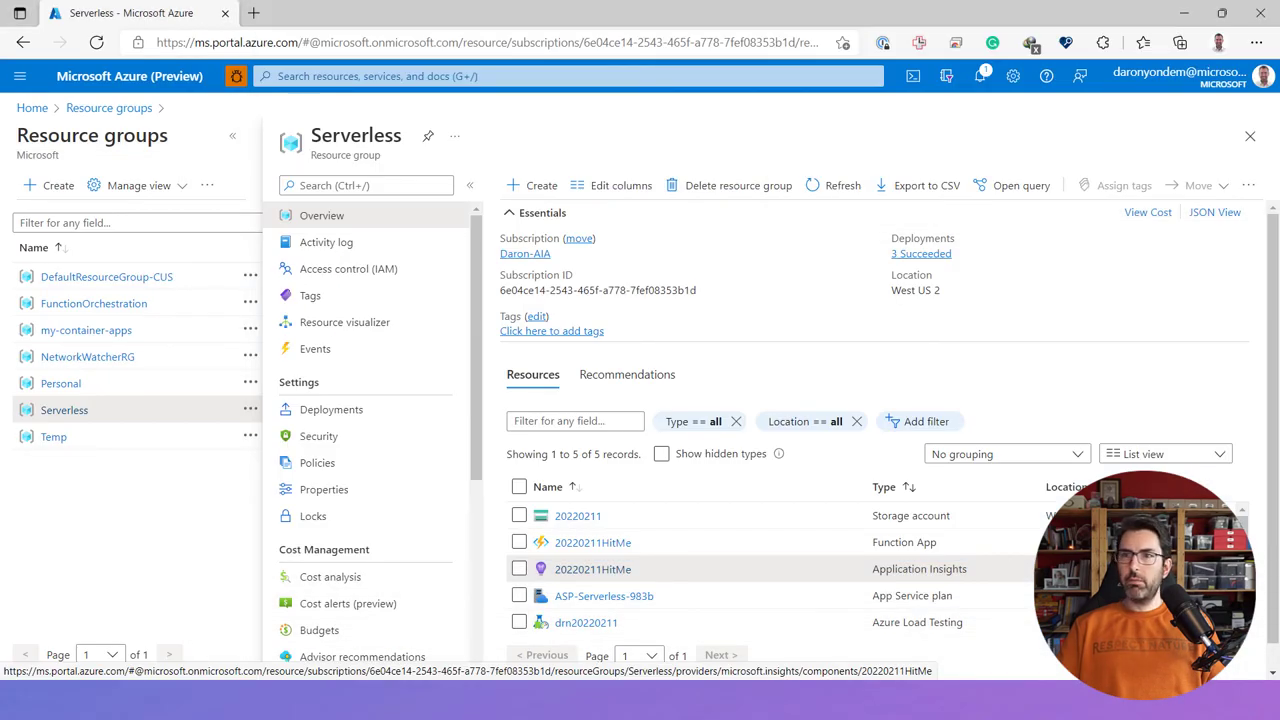
Step: Open the LongRunningAPI function inside the 20220211HitMe function app and copy its function URL
left_click(575, 545)
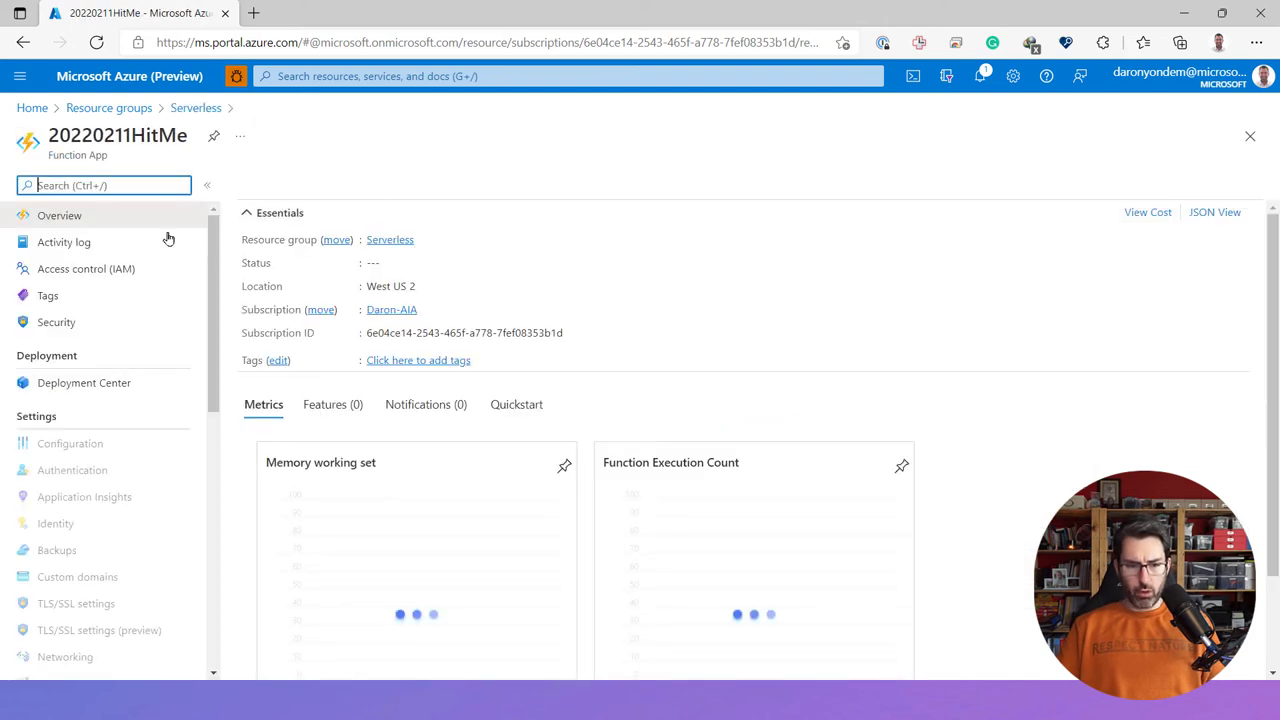
left_click(106, 438)
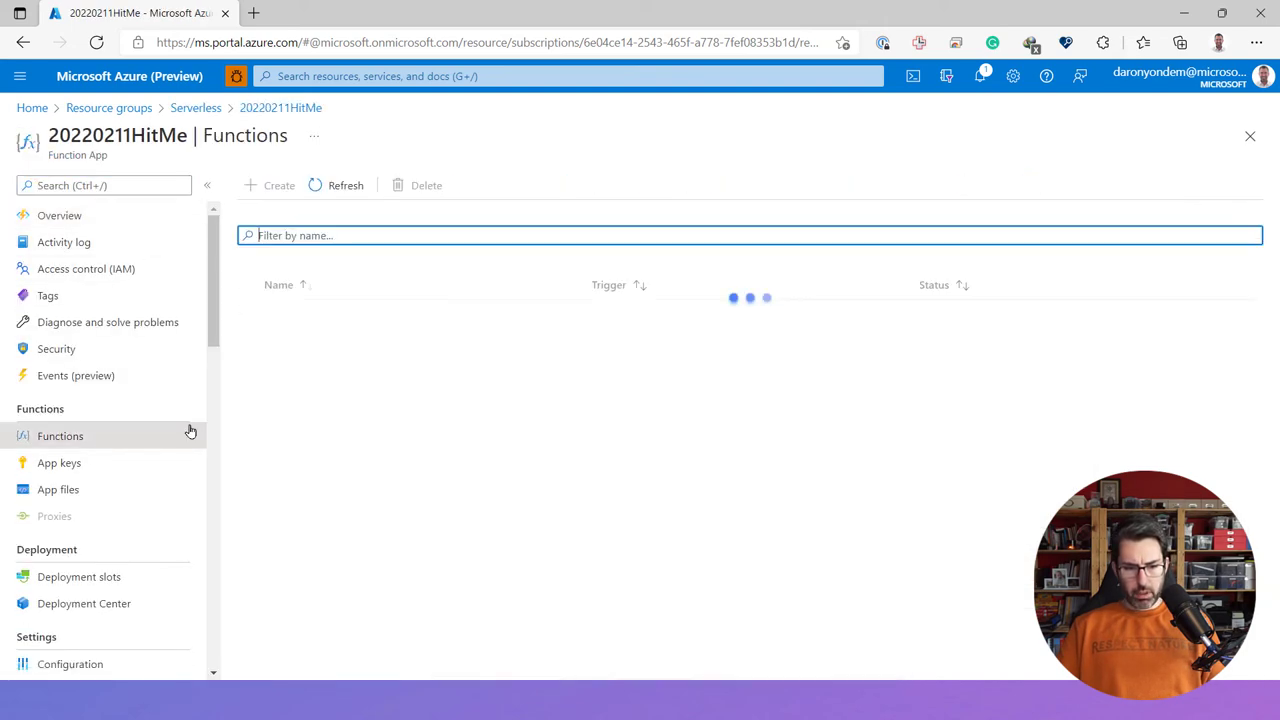
left_click(300, 316)
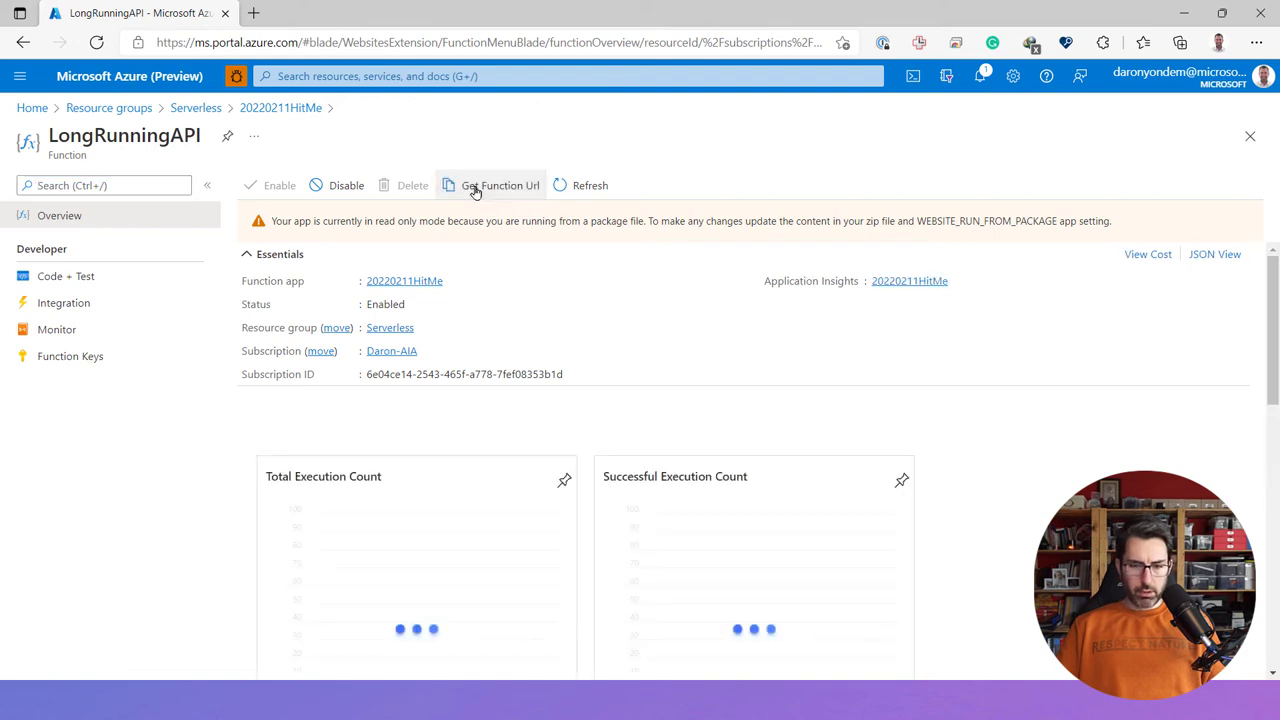
left_click(480, 188)
left_click(917, 247)
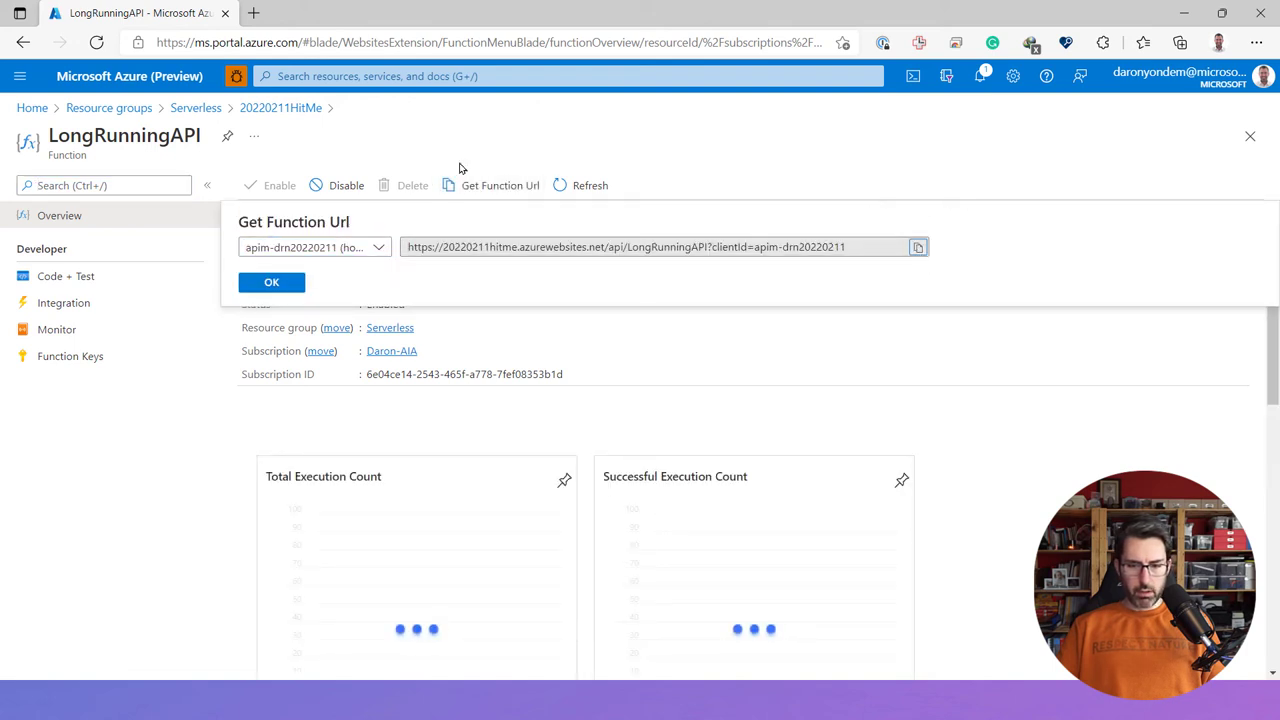
Step: Call the LongRunningAPI URL in a new browser tab with a name query parameter replacing clientId, reload it once, and close the tab
left_click(253, 13)
key("ctrl+v")
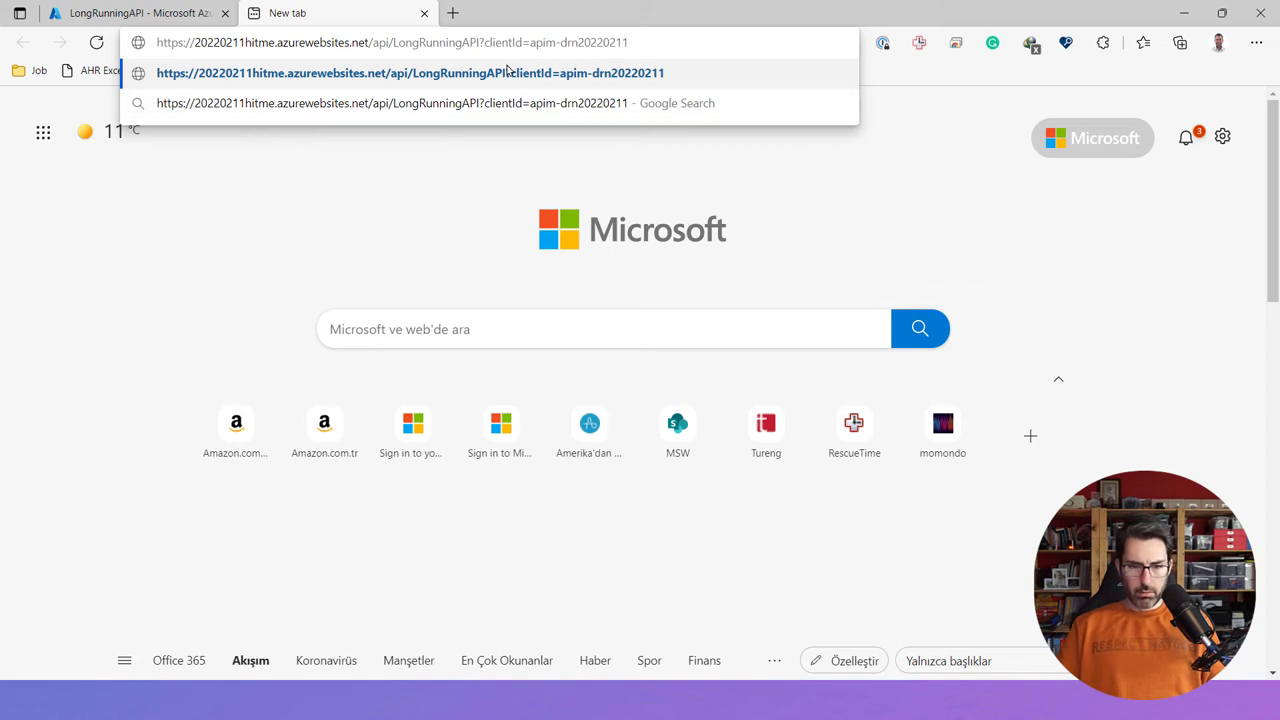
left_click(481, 43, "shift")
key("BackSpace")
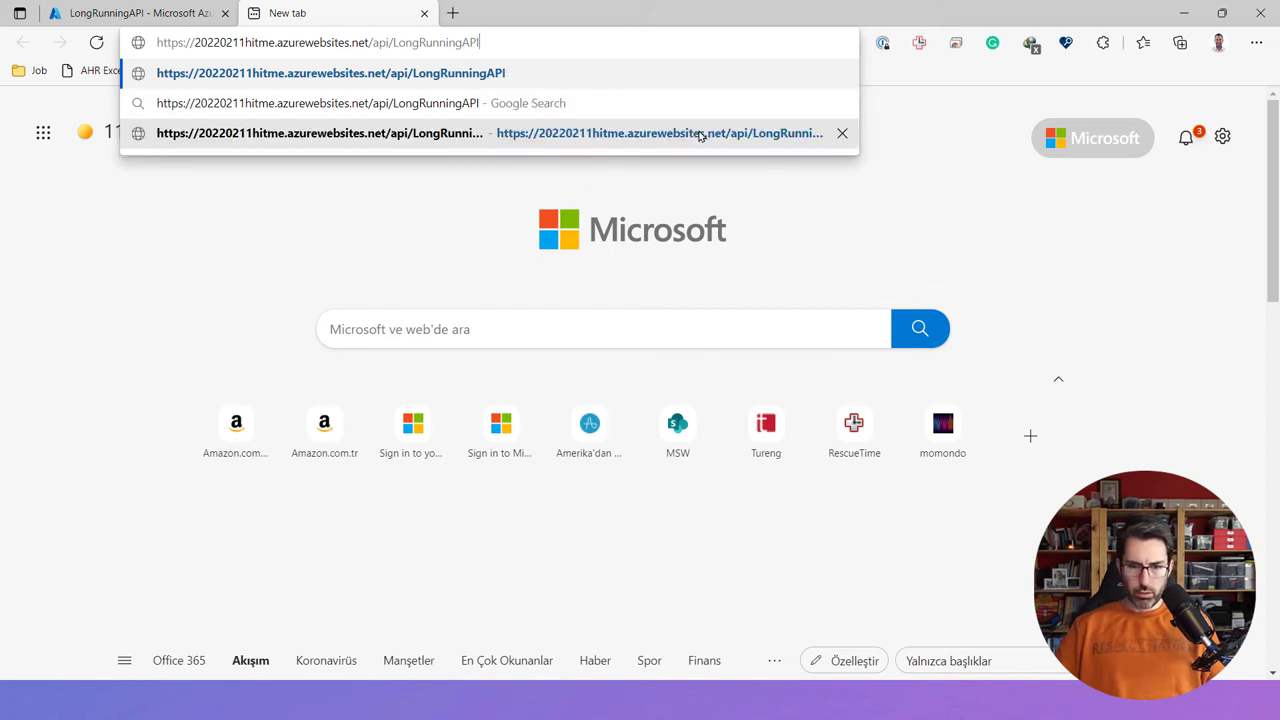
type("?name=daron")
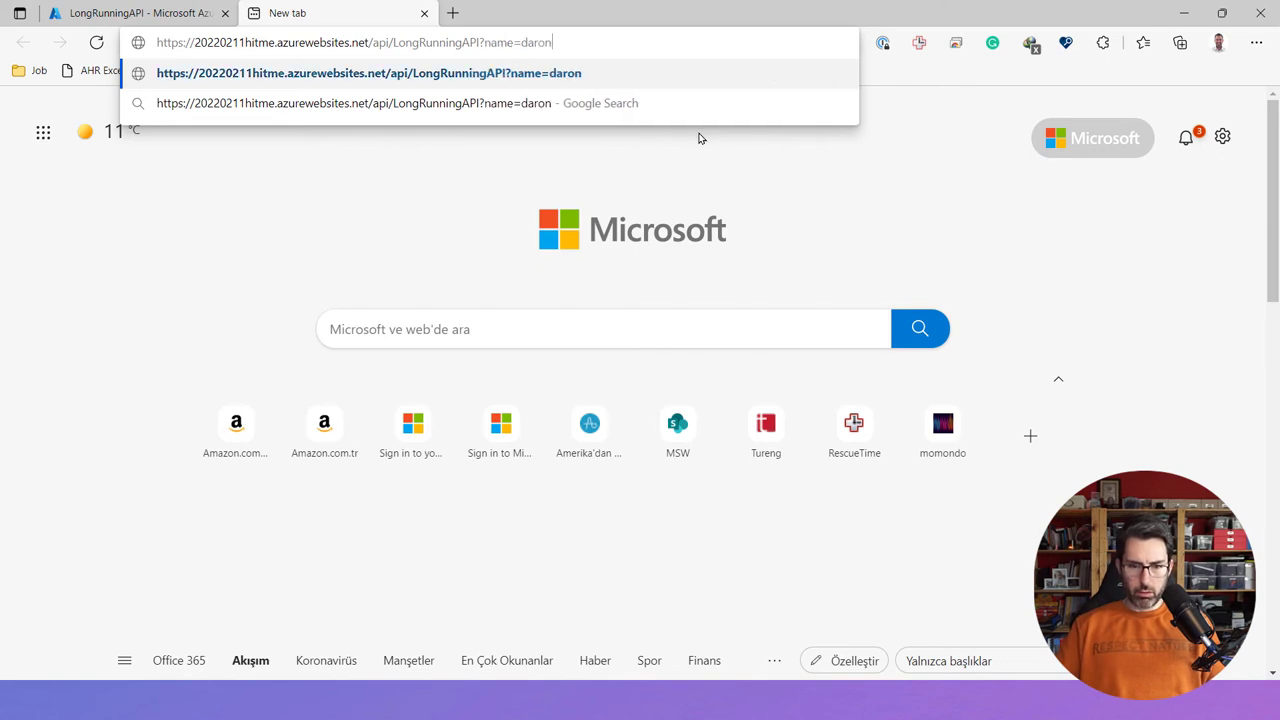
key("Return")
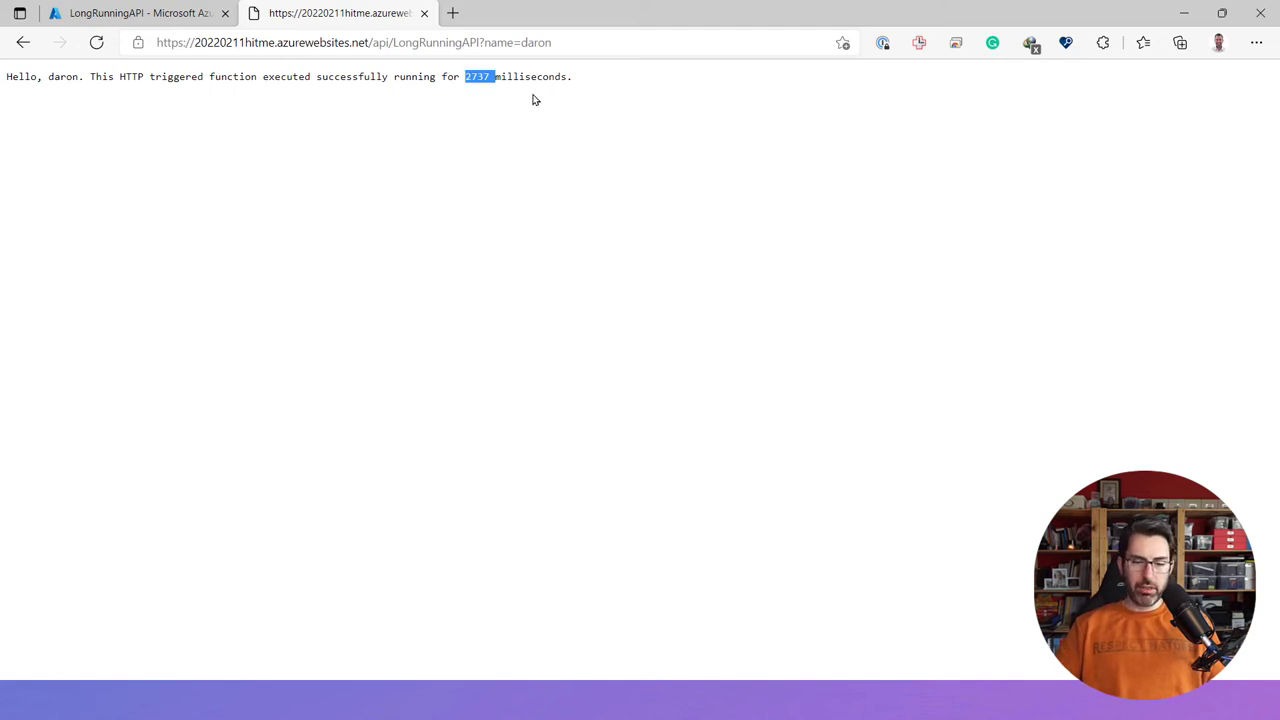
left_click(96, 42)
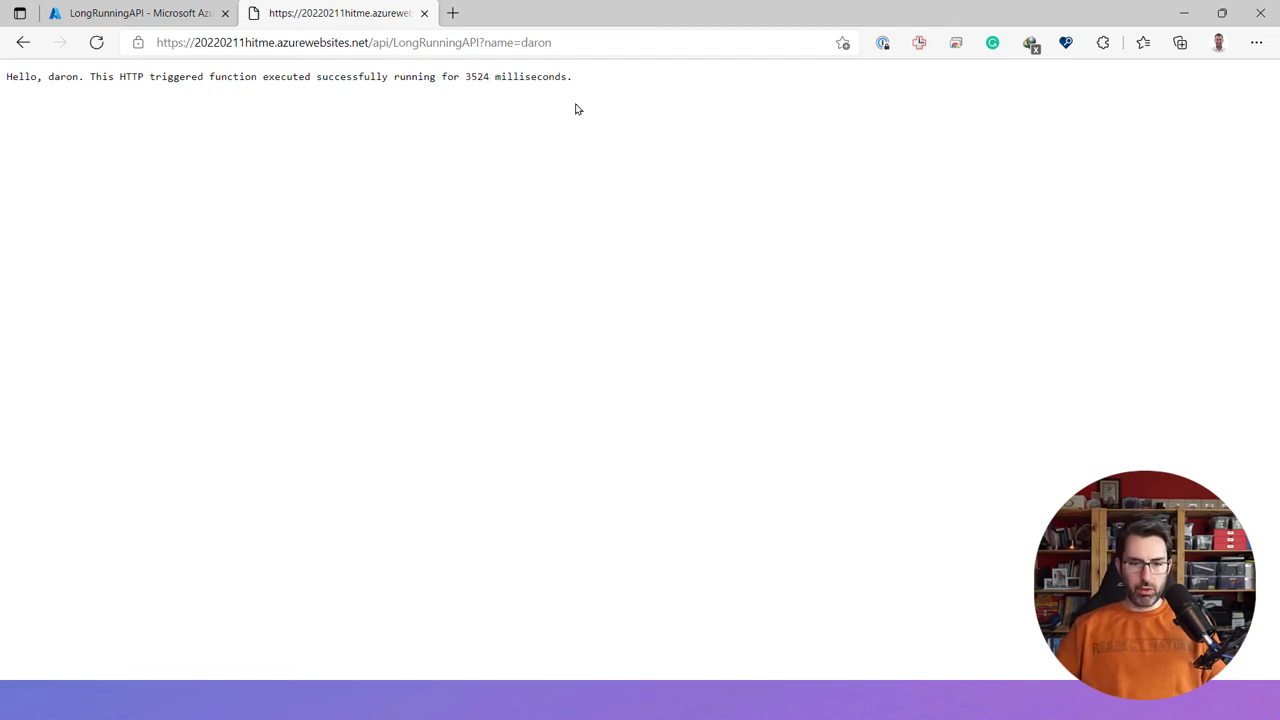
left_click(424, 13)
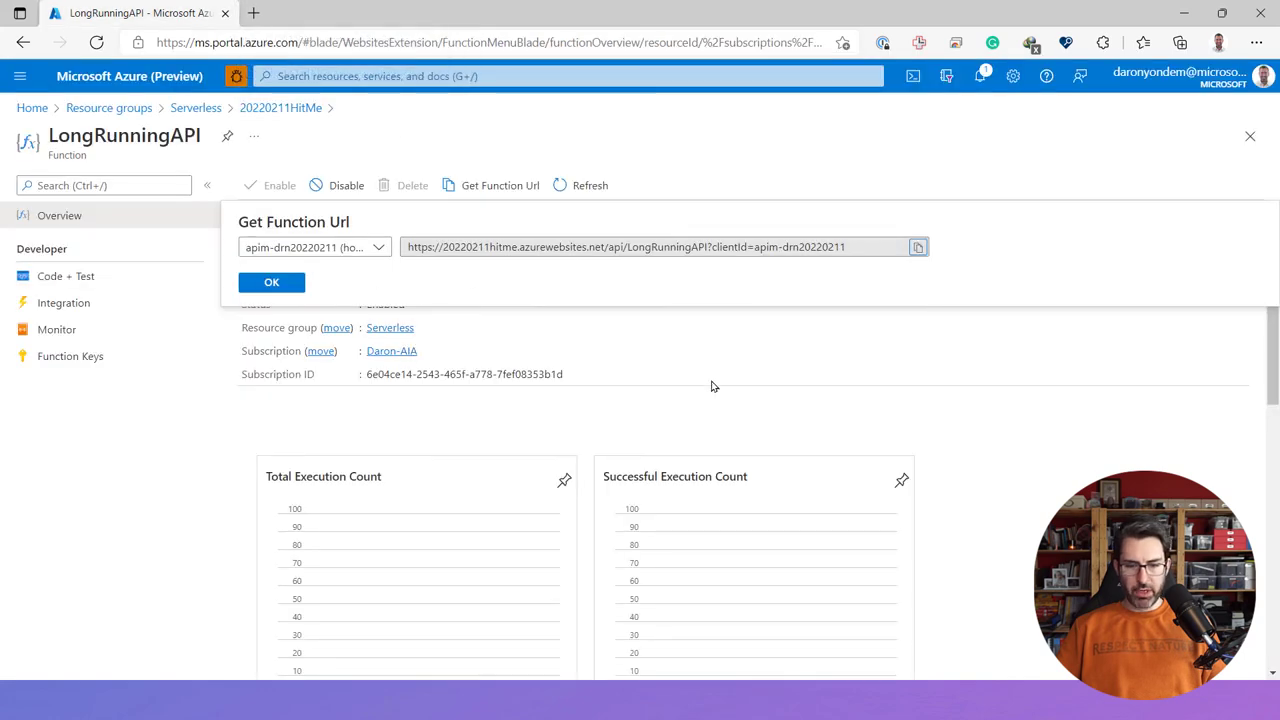
Step: Dismiss the function URL pane and attach the TestRun_2/11/2022_5:37:55PM page as a second tab in the main browser window
left_click(661, 409)
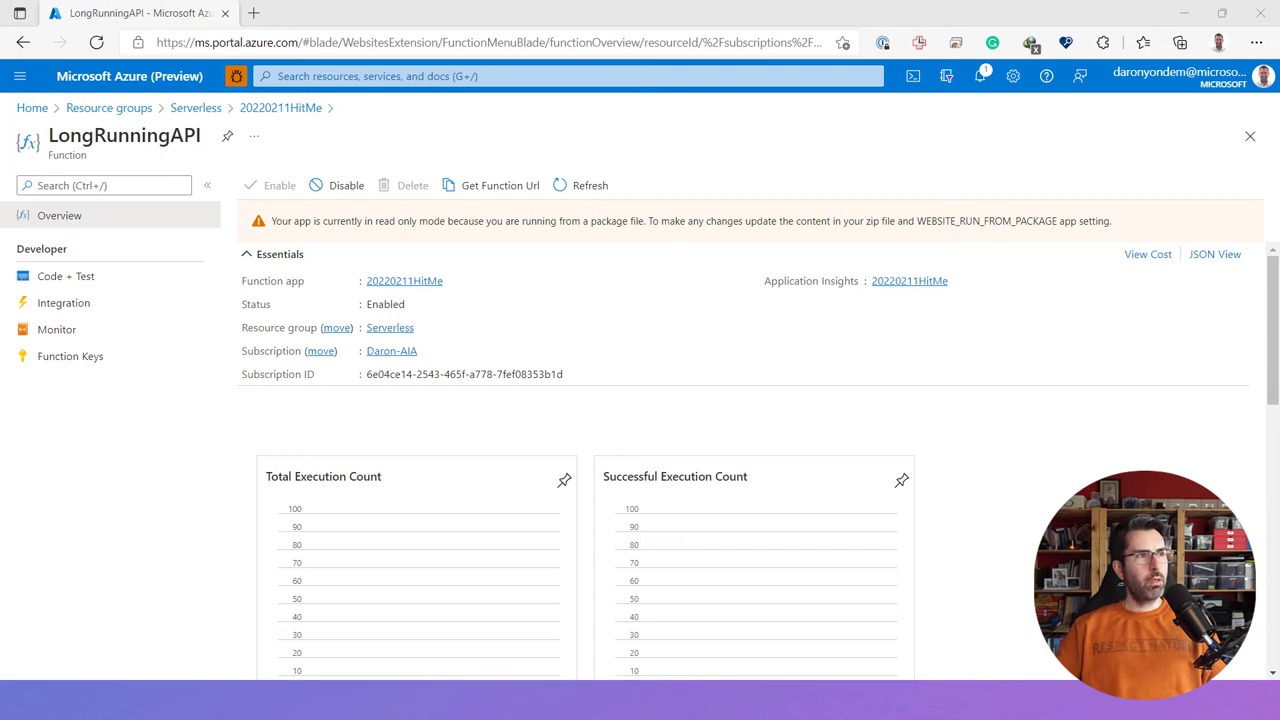
left_click_drag(65, 0, 668, 155)
double_click(660, 153)
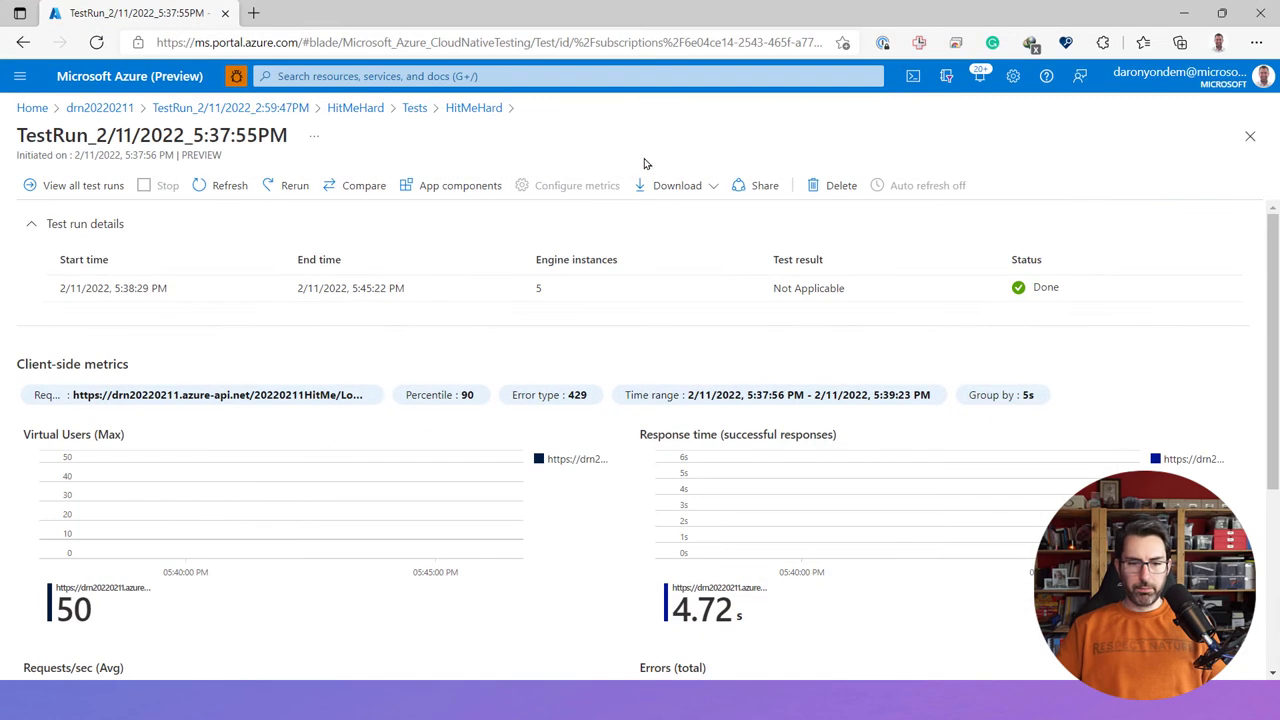
left_click_drag(140, 14, 300, 14)
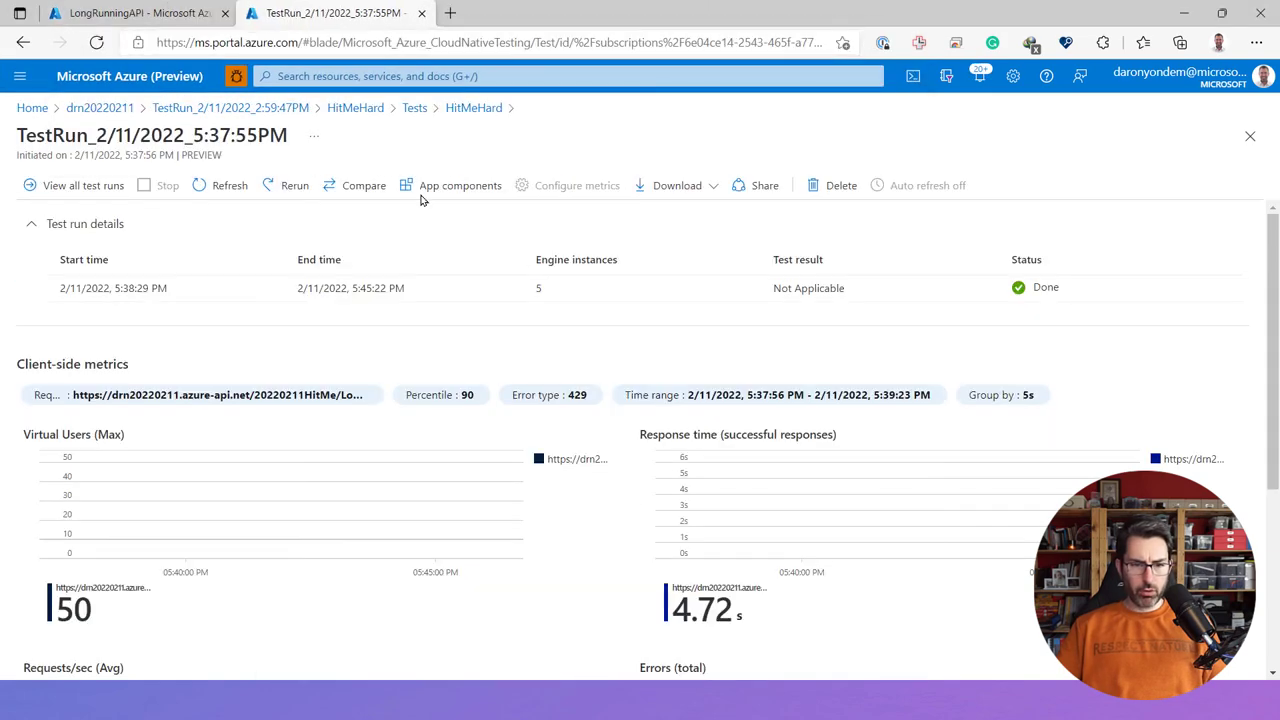
Step: Go to the drn20220211 load testing resource and open the results of TestRun_2/11/2022_2:59:47PM
scroll(470, 230, "down", 1)
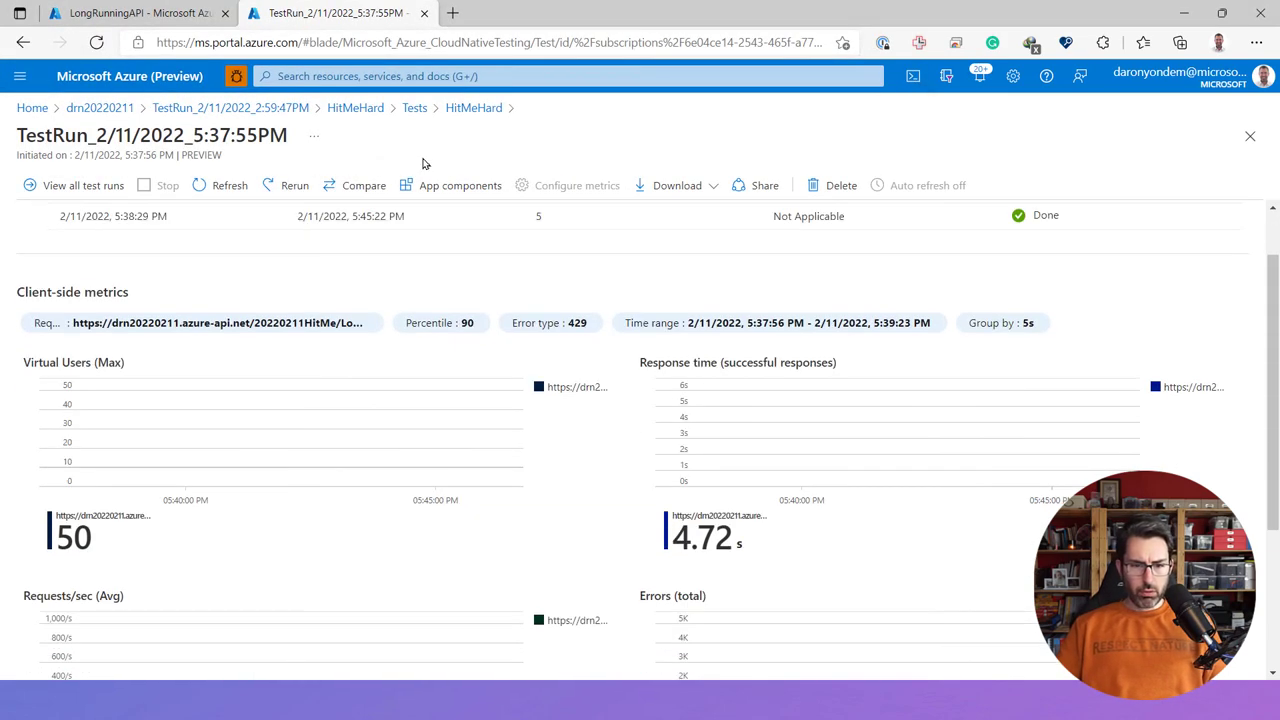
scroll(510, 168, "up", 1)
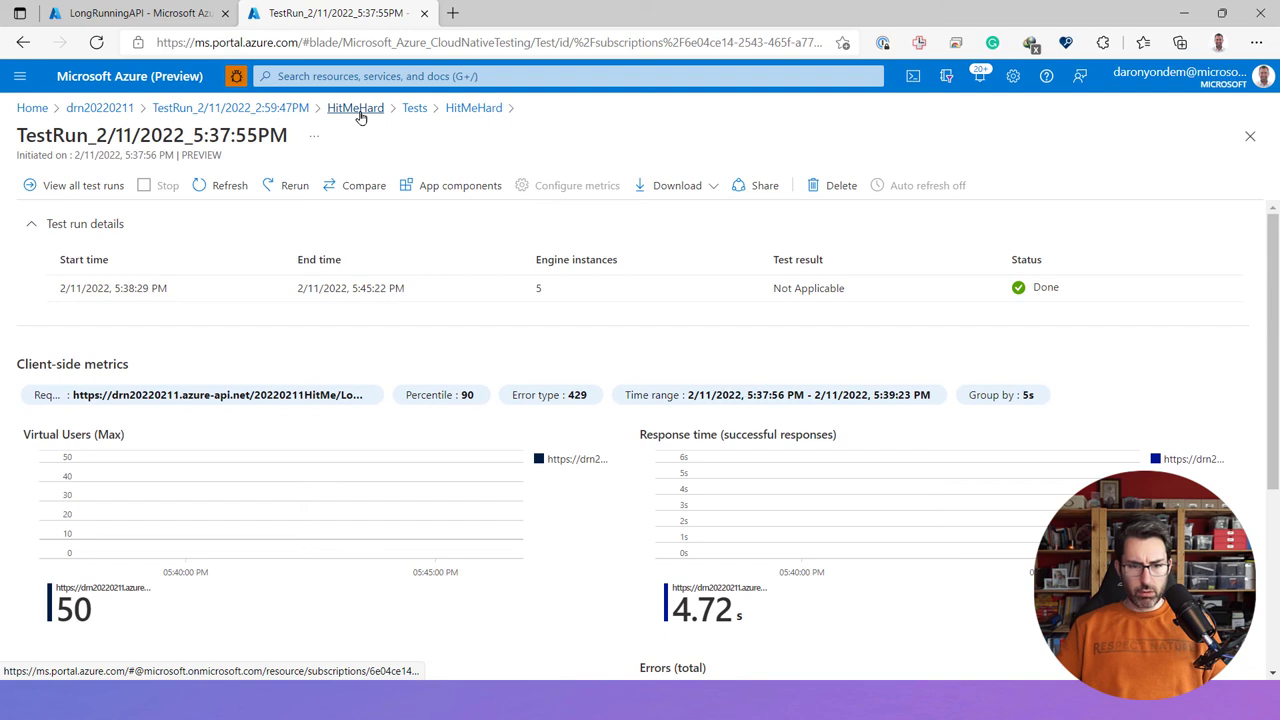
left_click(80, 108)
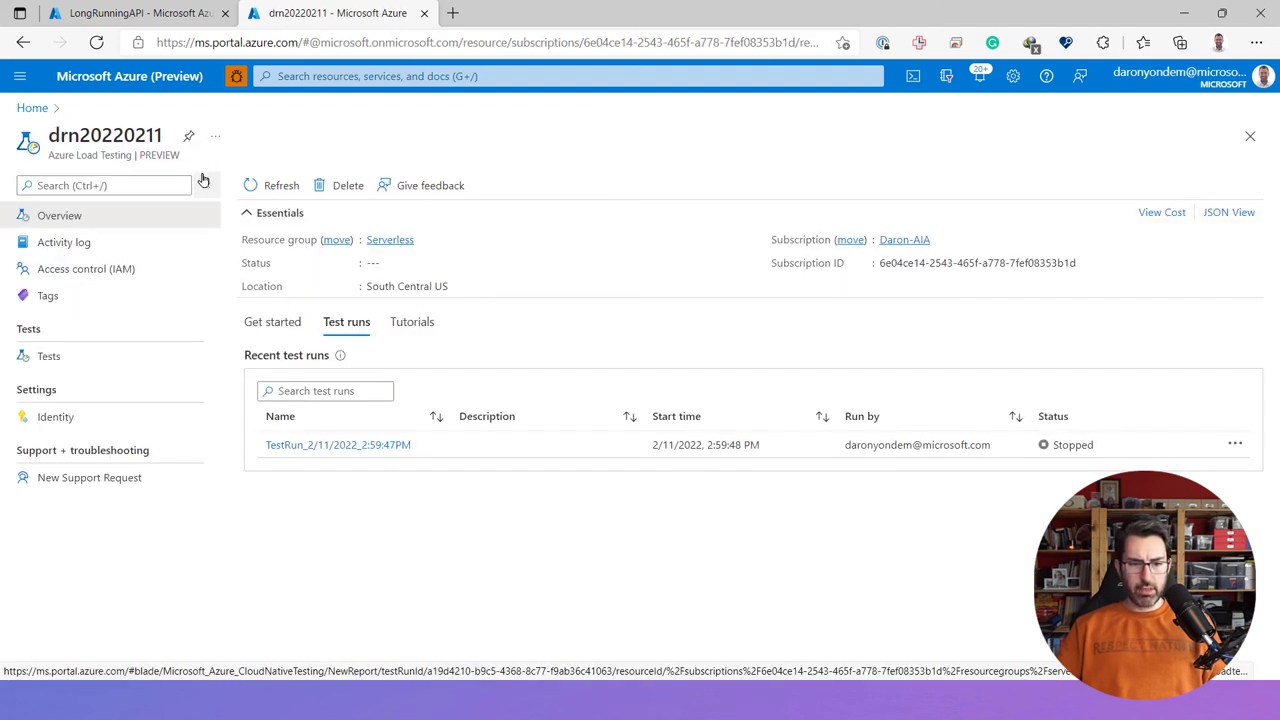
left_click(327, 447)
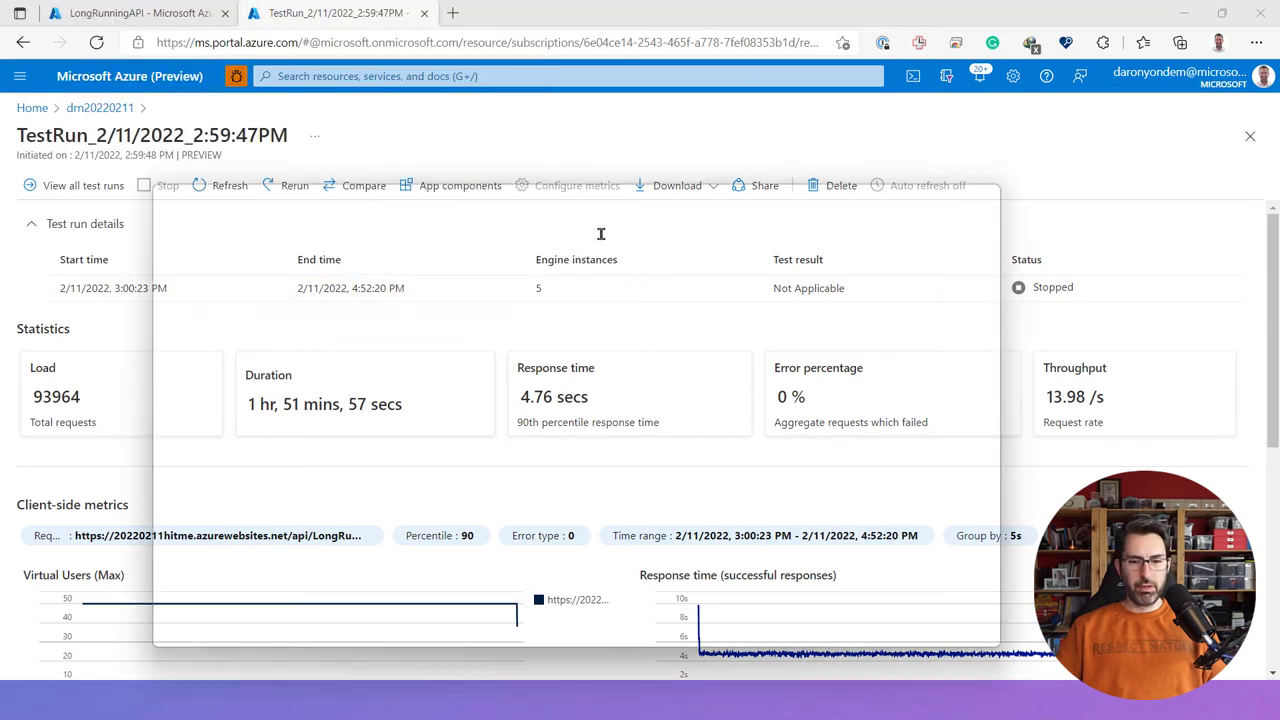
Step: Attach the drn20220211 API Management page as a third browser tab and highlight its service type in the heading
left_click(548, 19)
left_click_drag(548, 19, 540, 14)
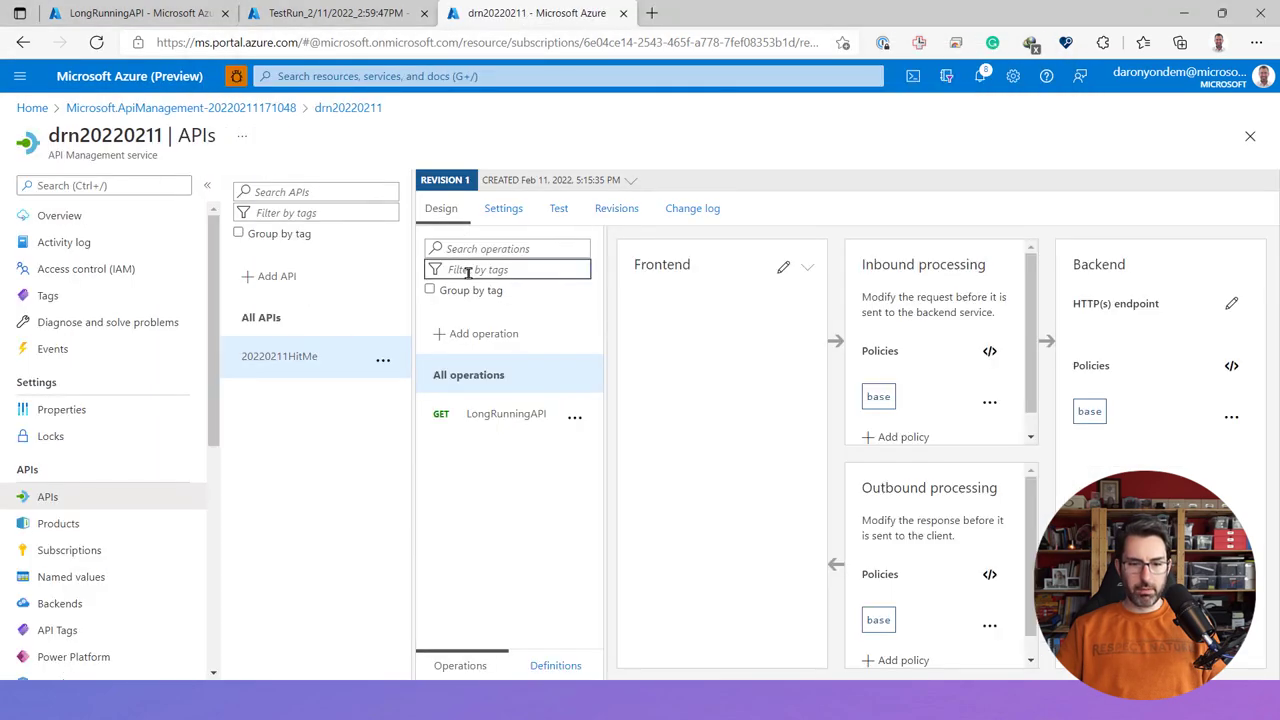
left_click_drag(47, 157, 126, 158)
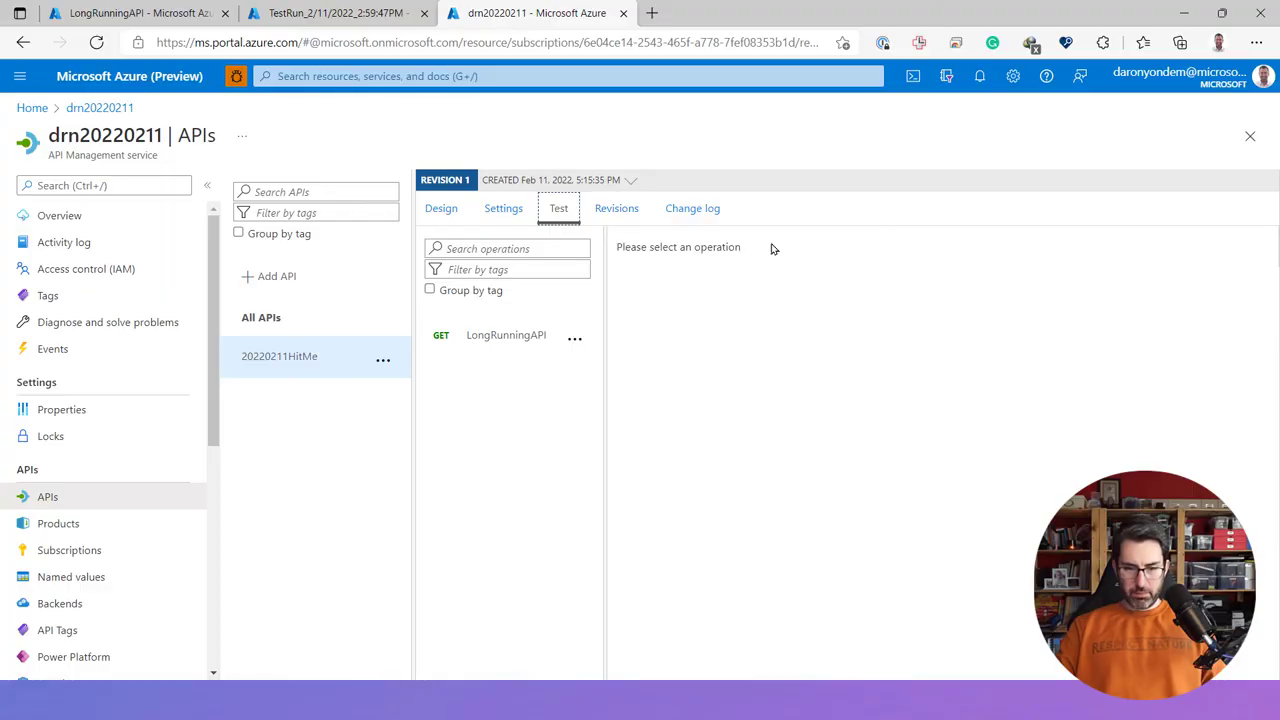
Step: Open the test console for the GET LongRunningAPI operation in API Management and review its request URL and HTTP request
left_click(483, 343)
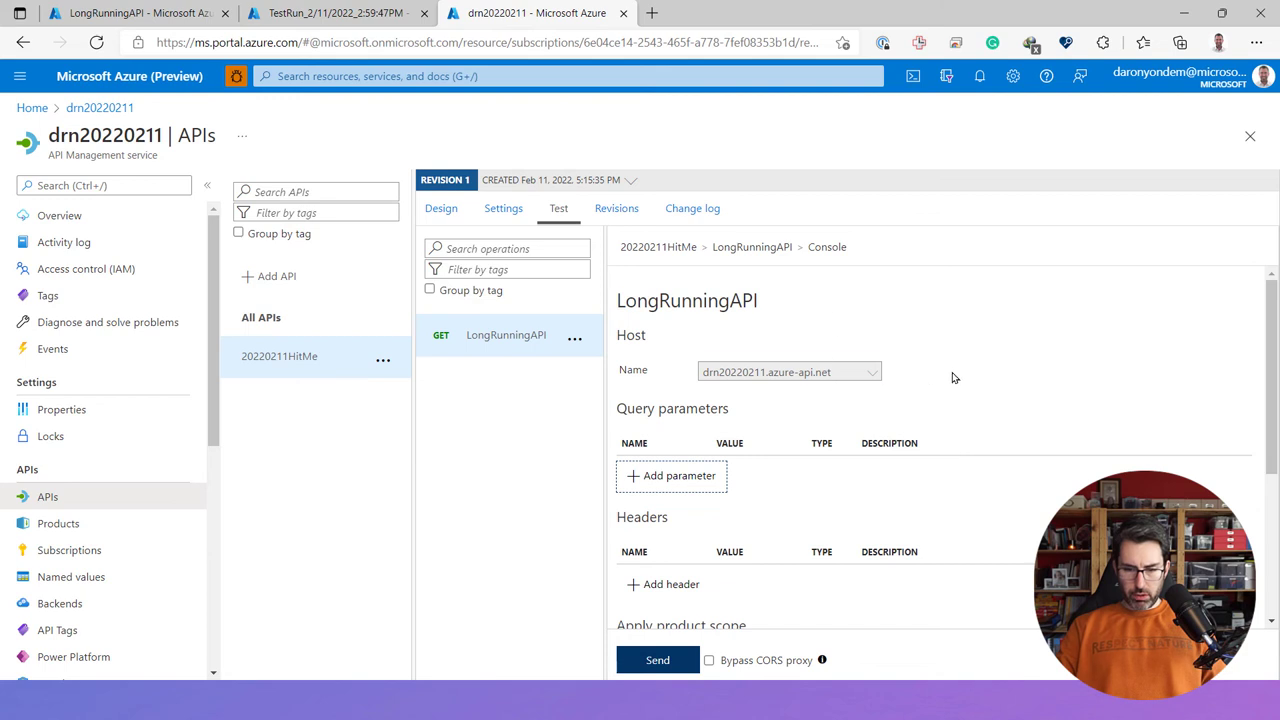
scroll(1002, 389, "down", 2)
left_click_drag(643, 520, 980, 522)
left_click(1007, 521)
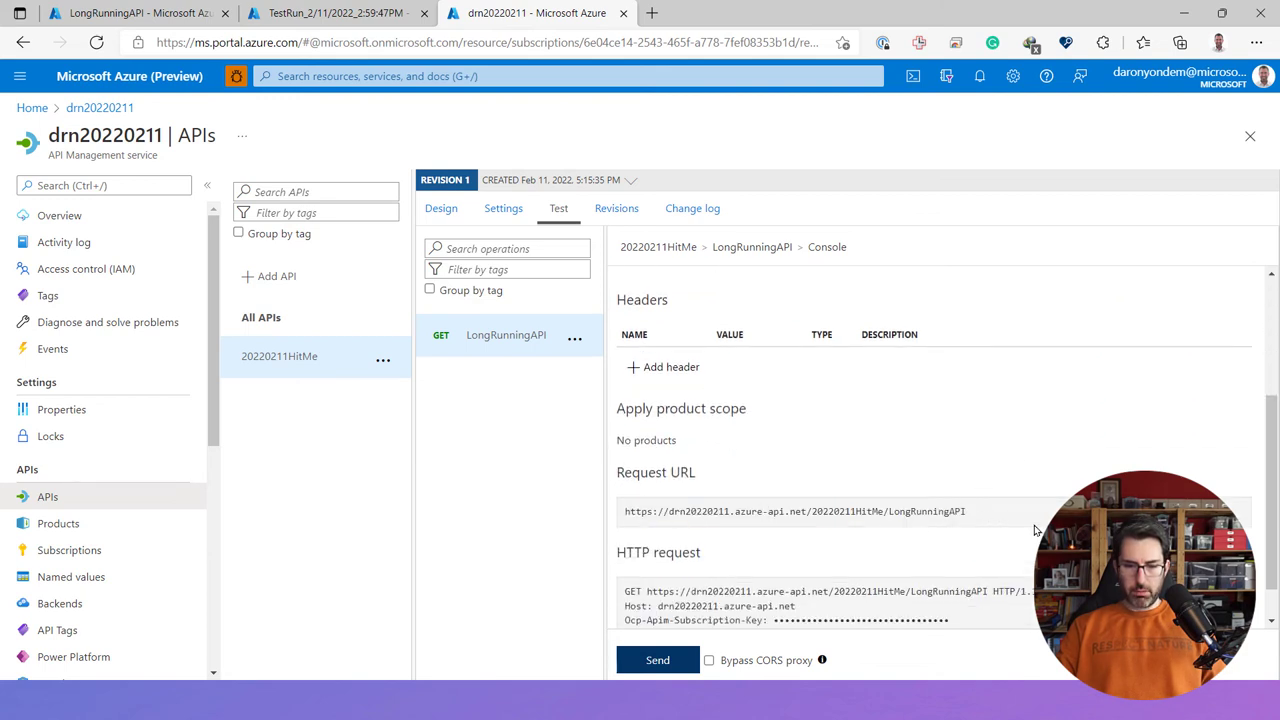
scroll(820, 625, "down", 1)
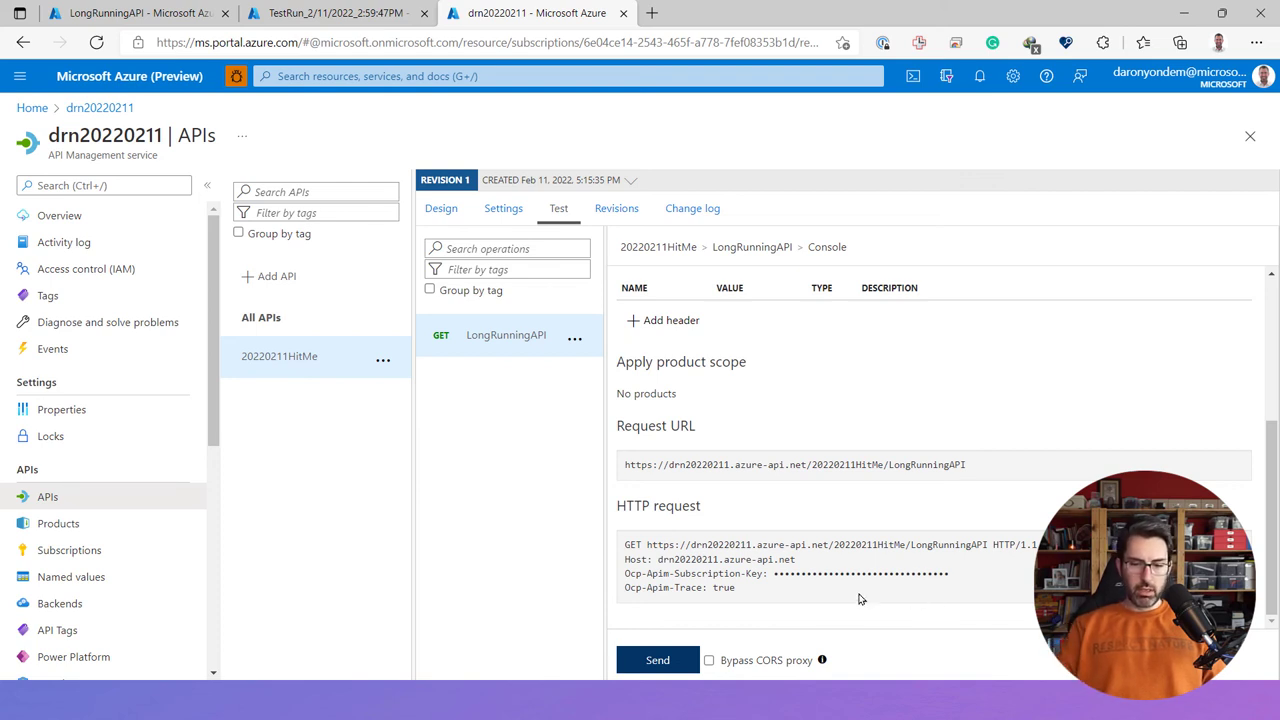
Step: Rerun the load test from TestRun_2/11/2022_2:59:47PM and open the newly started run under HitMeHard
left_click(340, 13)
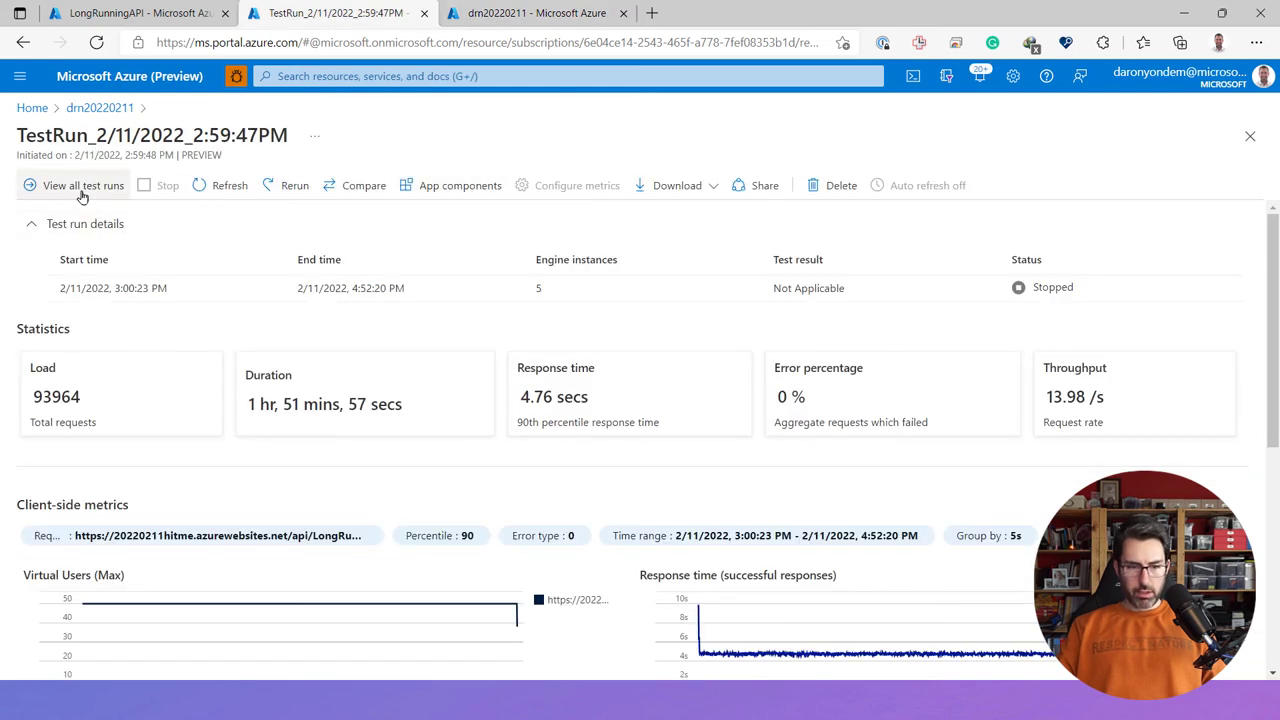
left_click(272, 188)
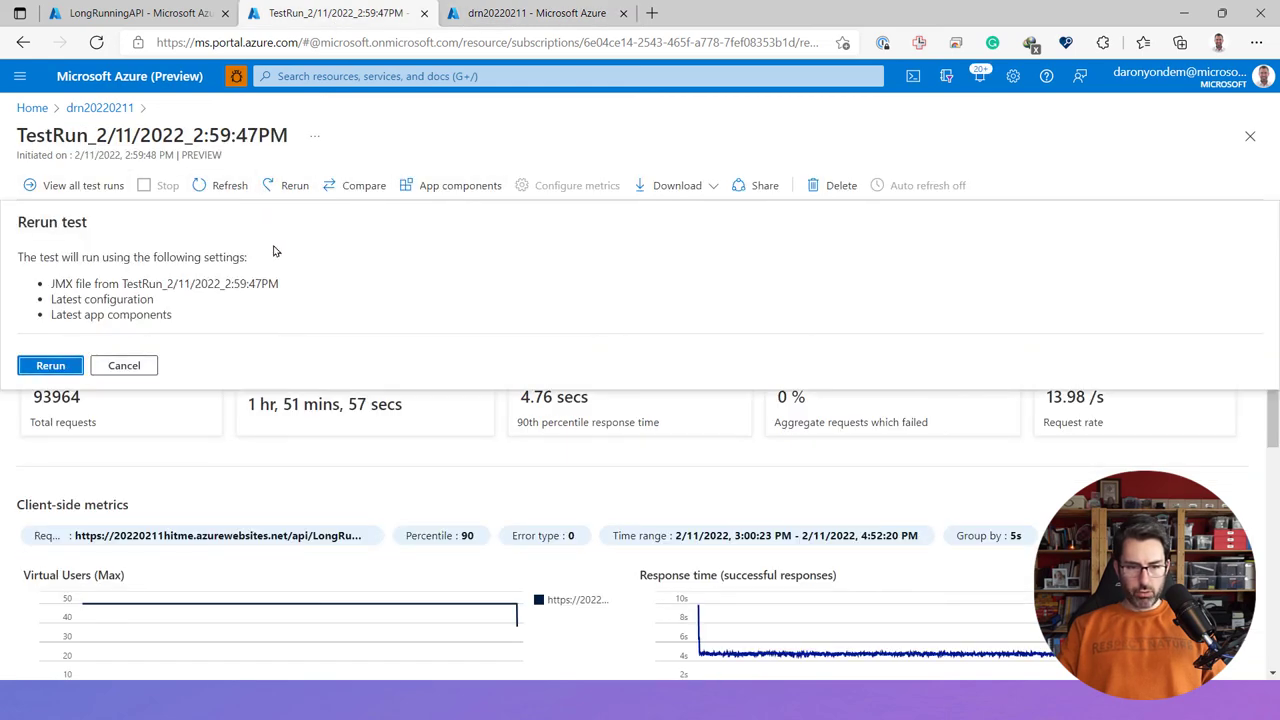
left_click(51, 366)
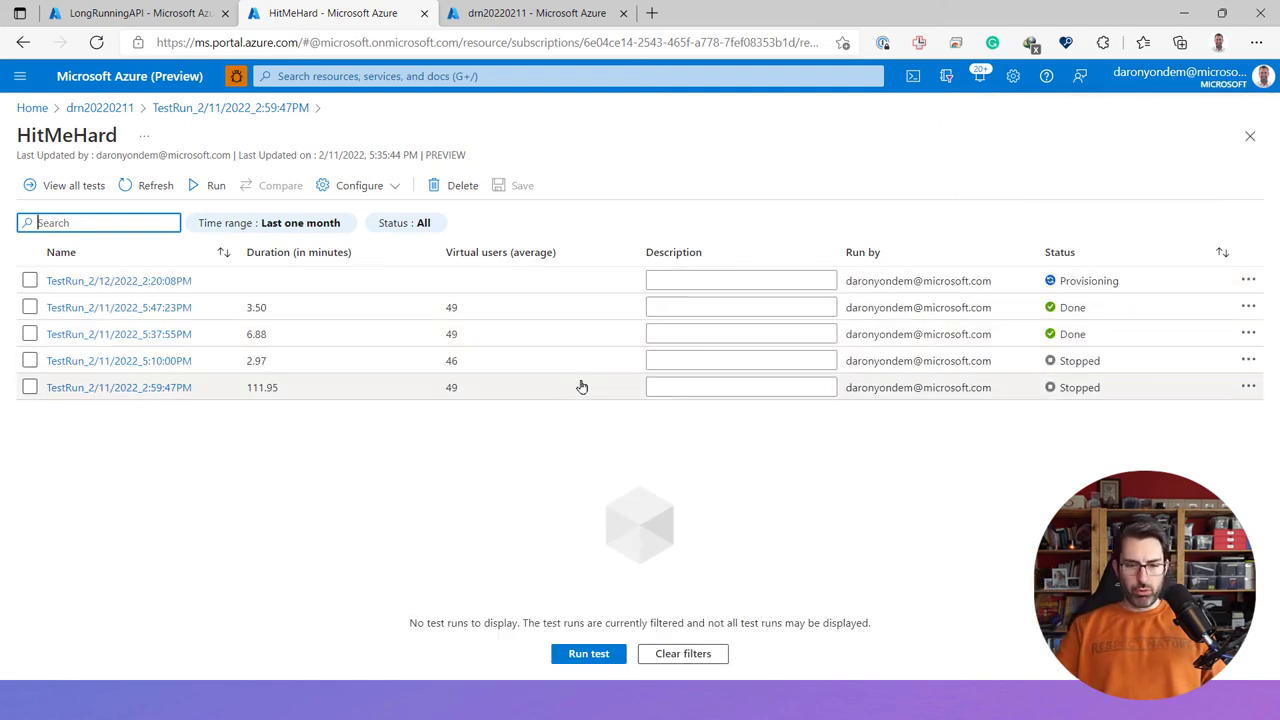
left_click(112, 281)
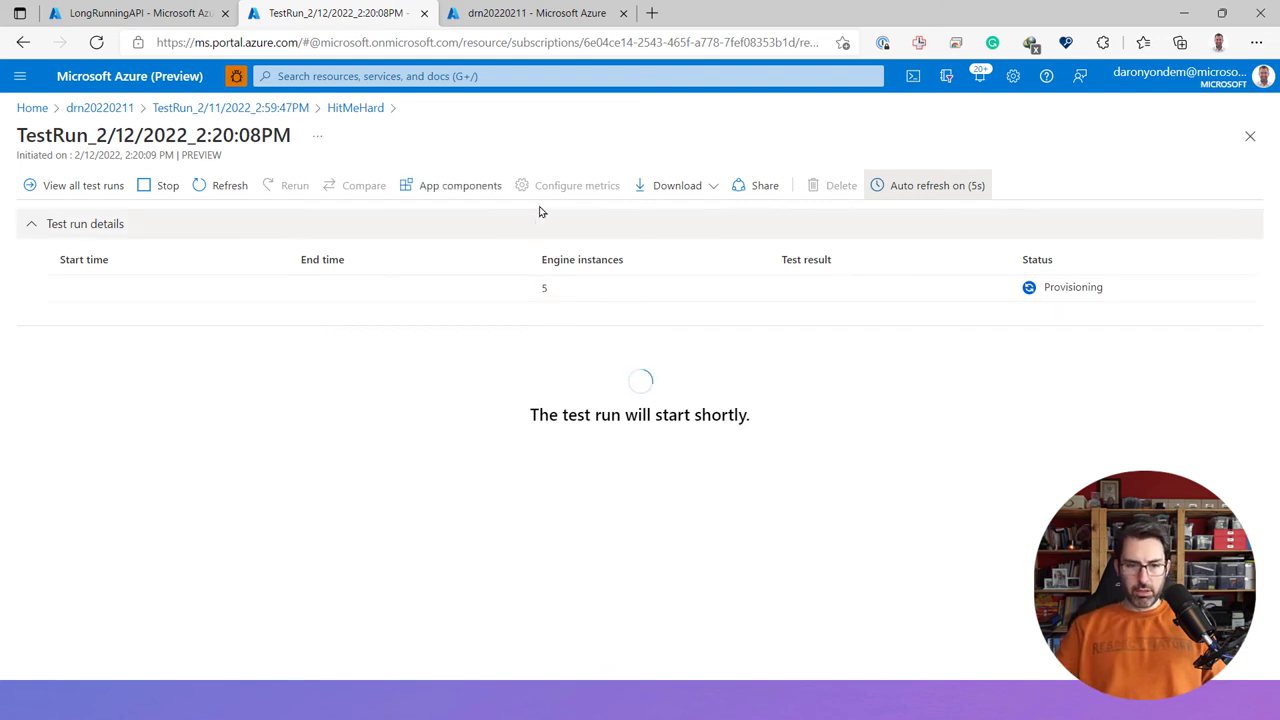
Step: Open Live metrics for the 20220211HitMe Application Insights resource in the Serverless resource group and collapse its side menu
left_click(140, 13)
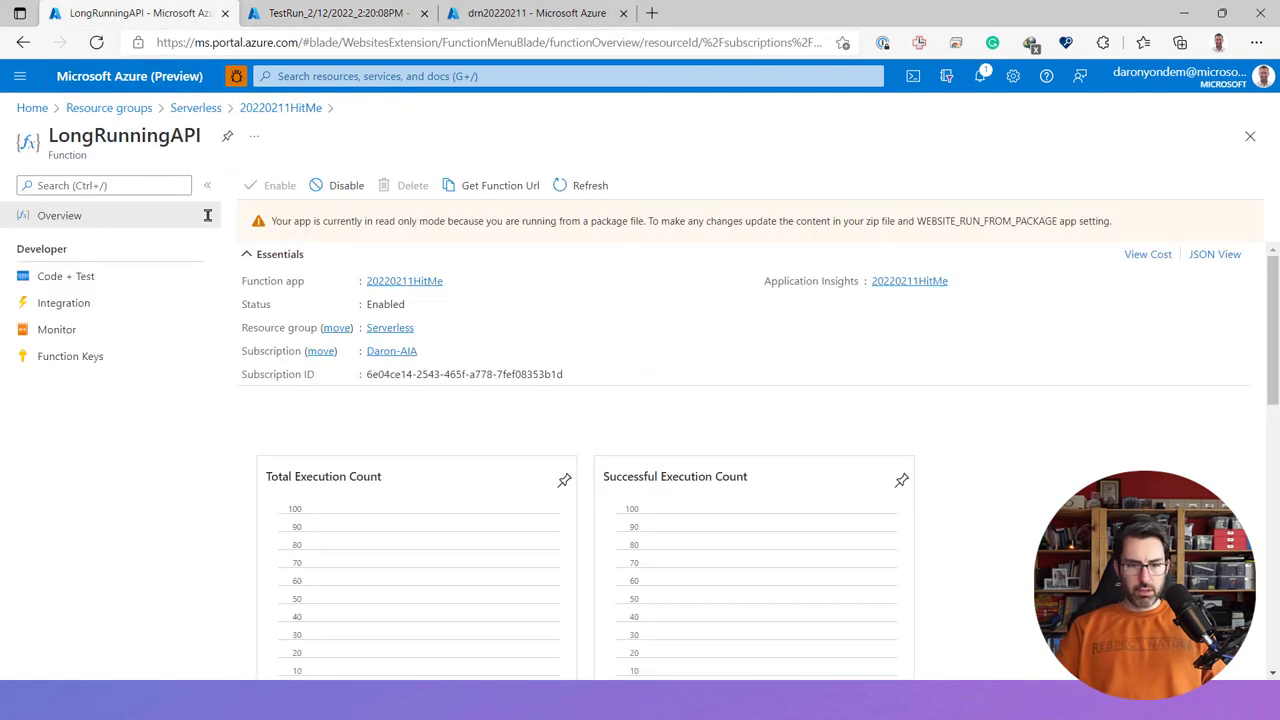
left_click(1249, 137)
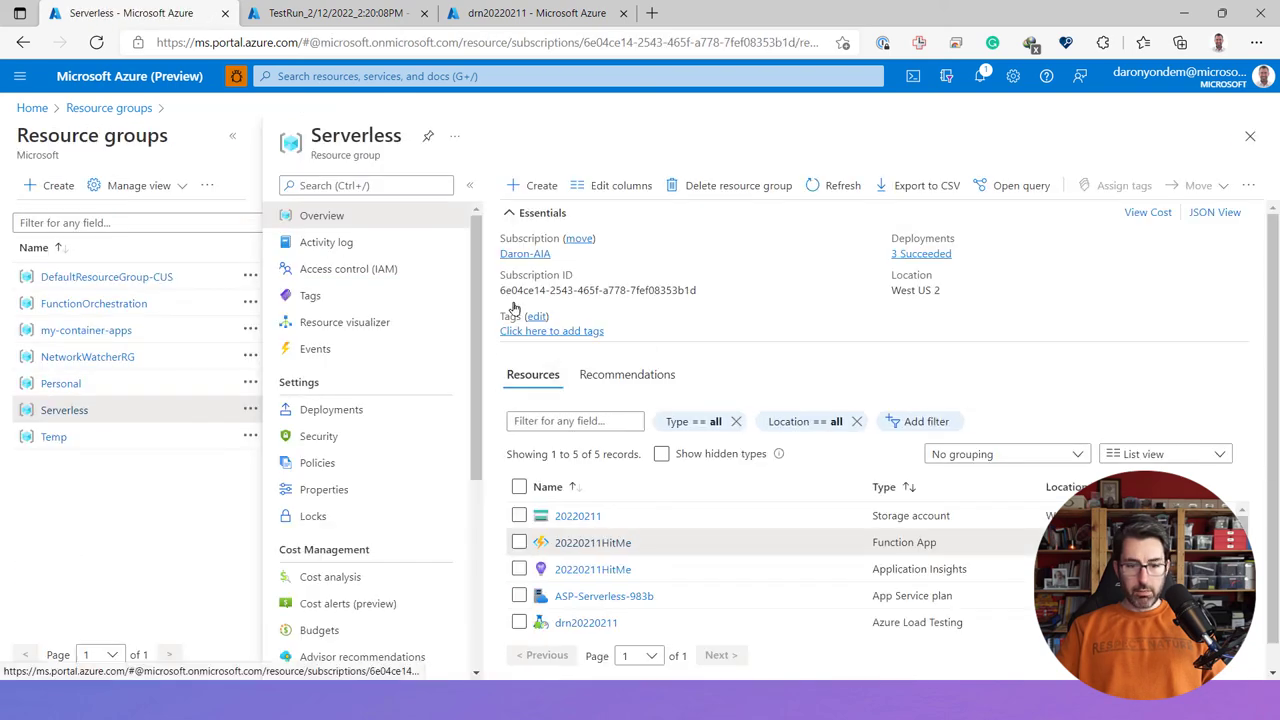
left_click(580, 569)
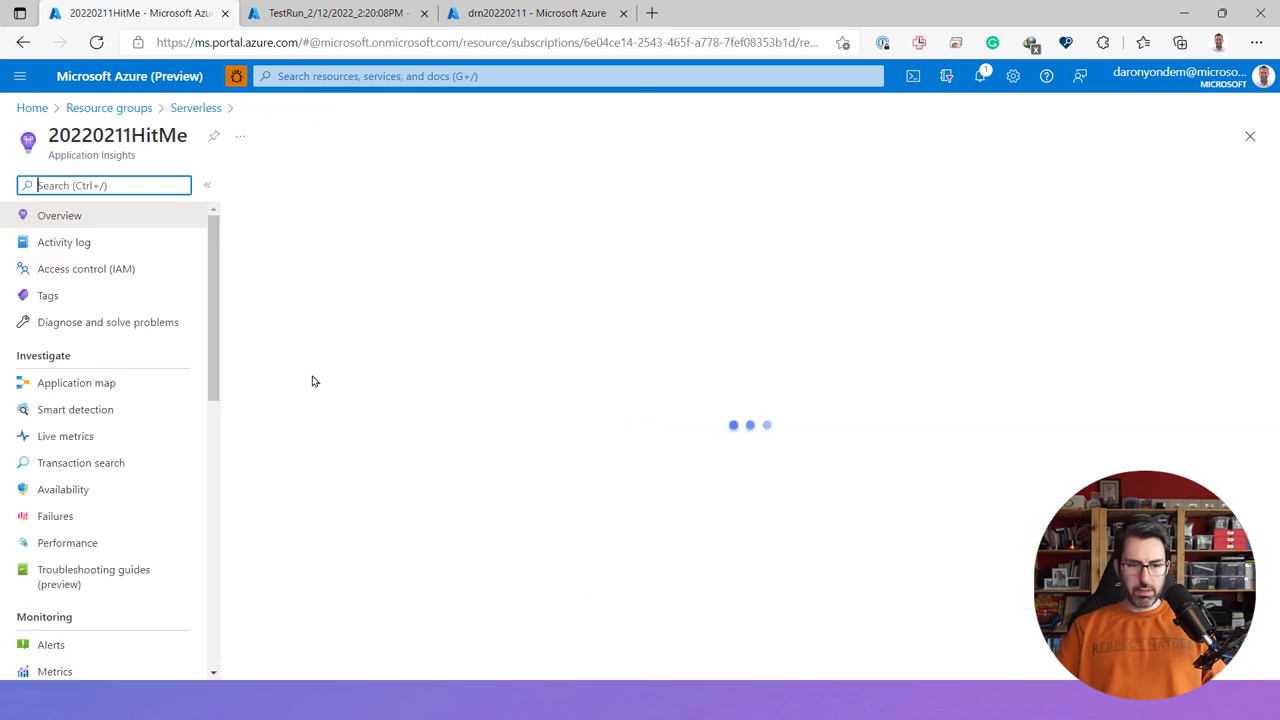
left_click(105, 436)
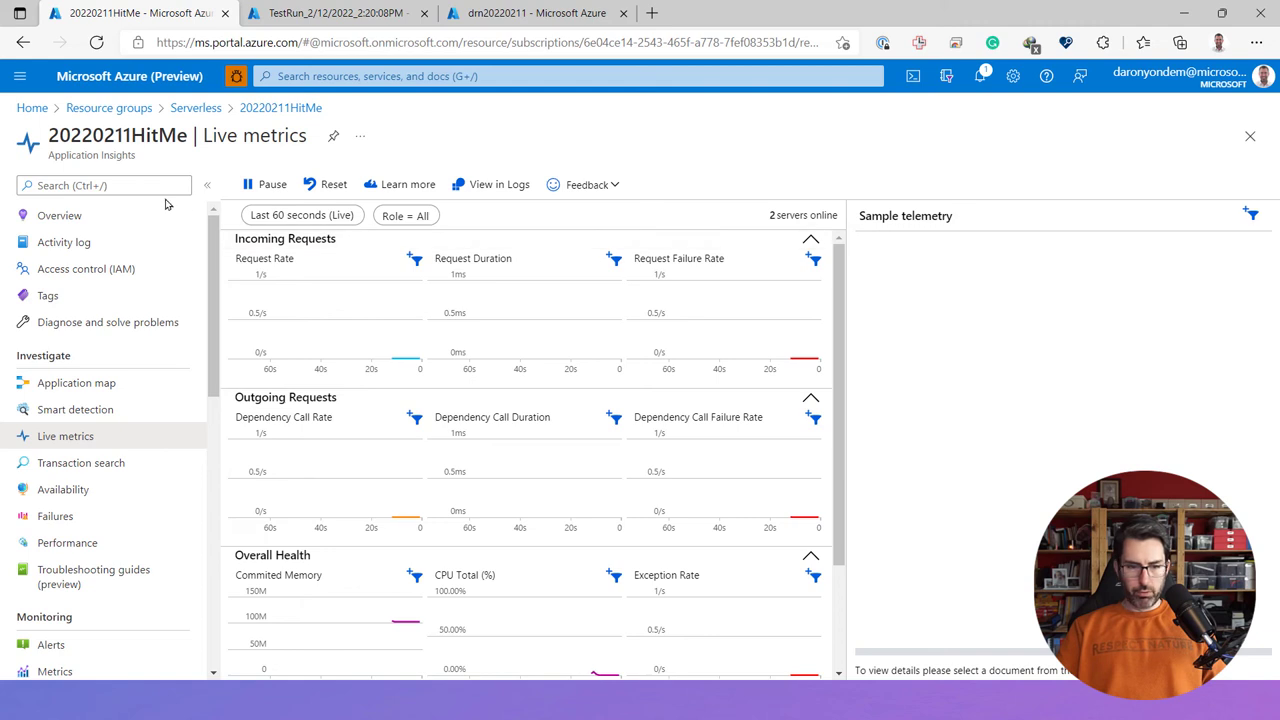
left_click(207, 191)
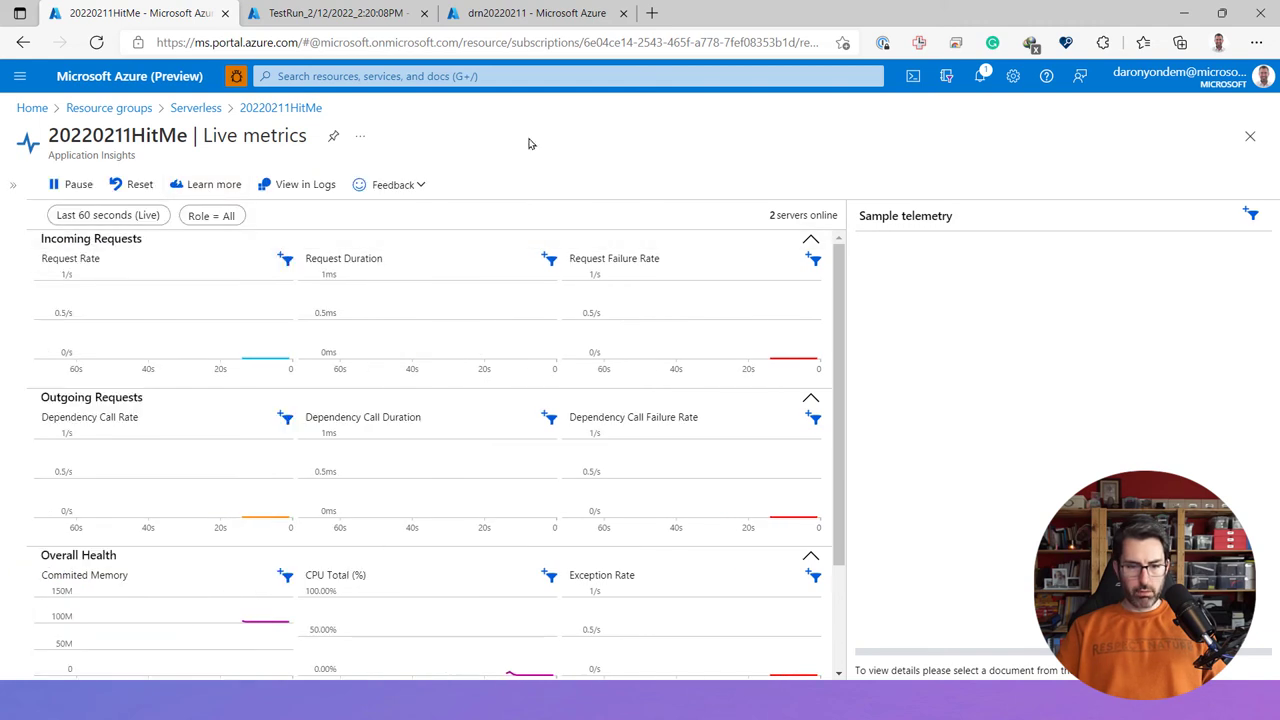
Step: Check the status of TestRun_2/12/2022_2:20:08PM, and examine the function's live metrics from incoming requests down to the server list
left_click(338, 14)
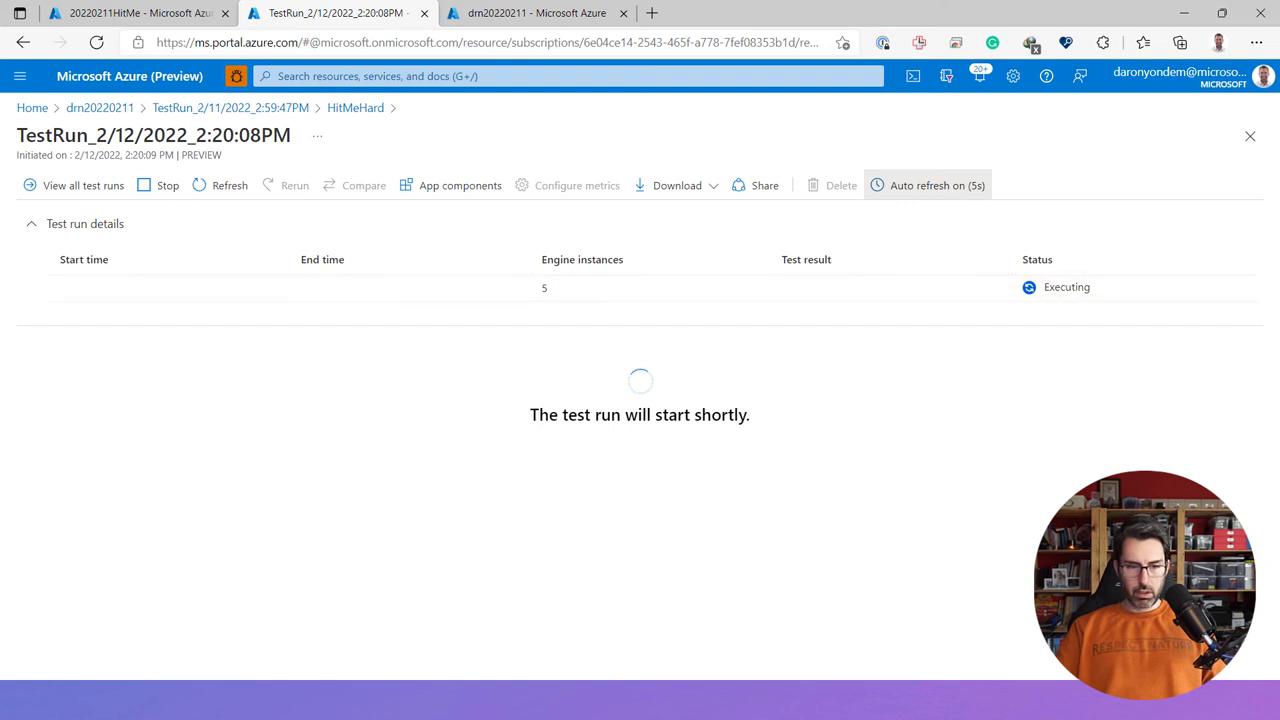
left_click(190, 14)
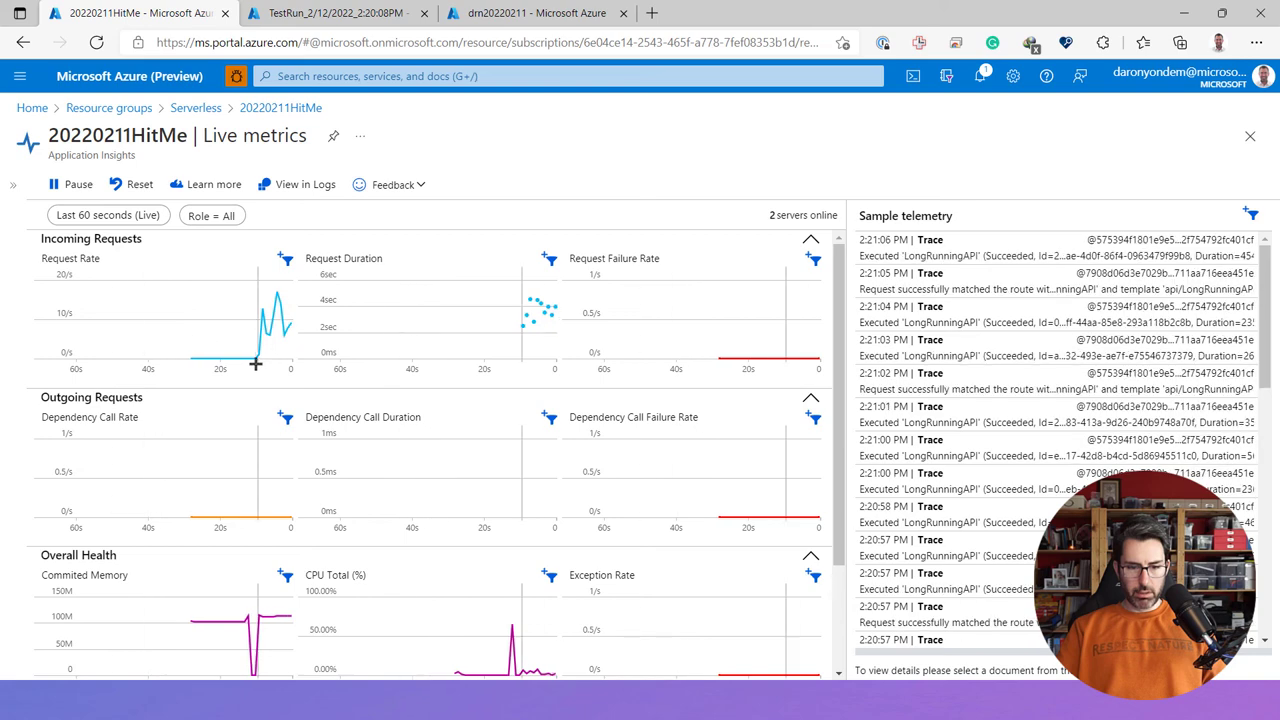
scroll(235, 345, "down", 3)
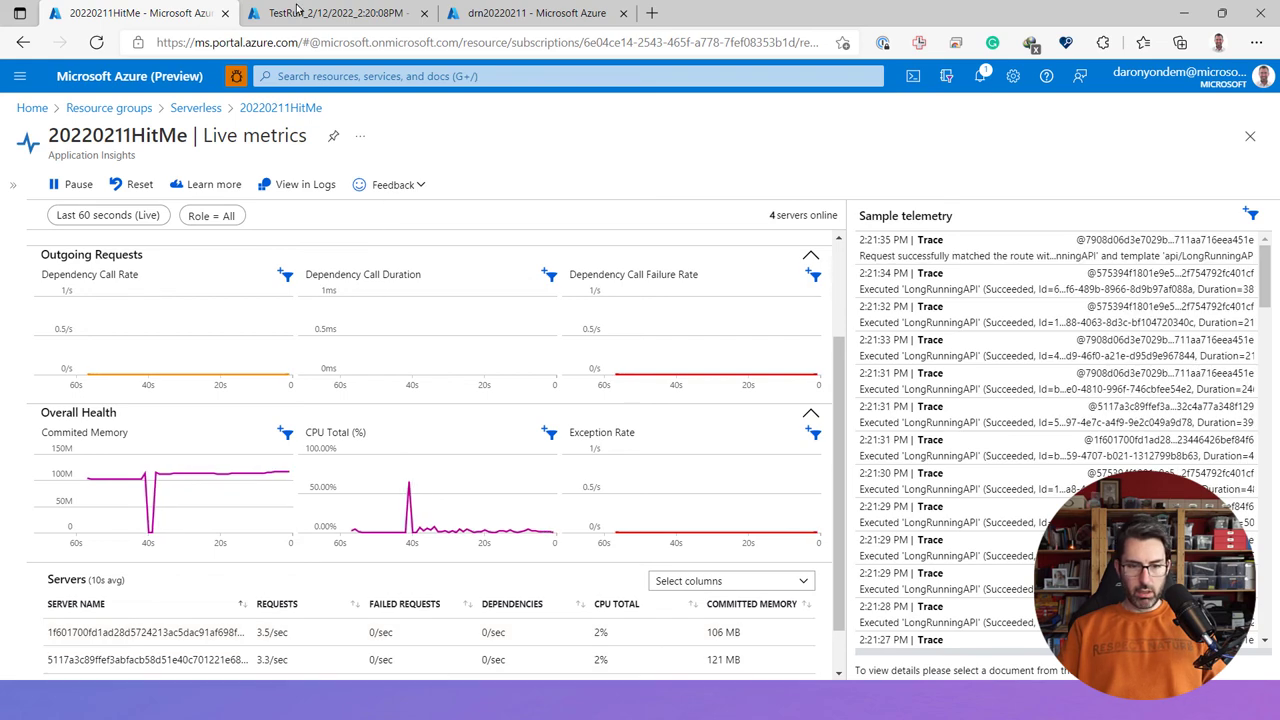
Step: Examine the test run's response time, requests per second and error charts, and compare them with the function's live request rate and duration
left_click(340, 16)
scroll(480, 475, "down", 3)
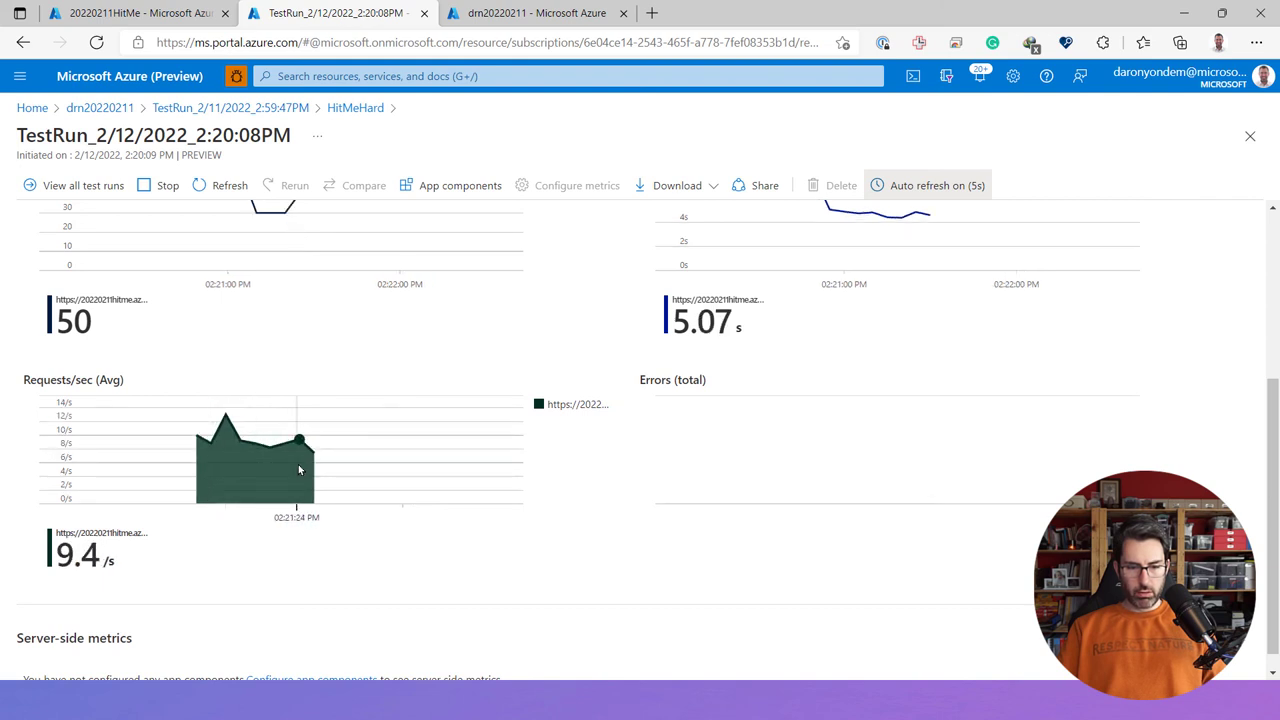
left_click(140, 13)
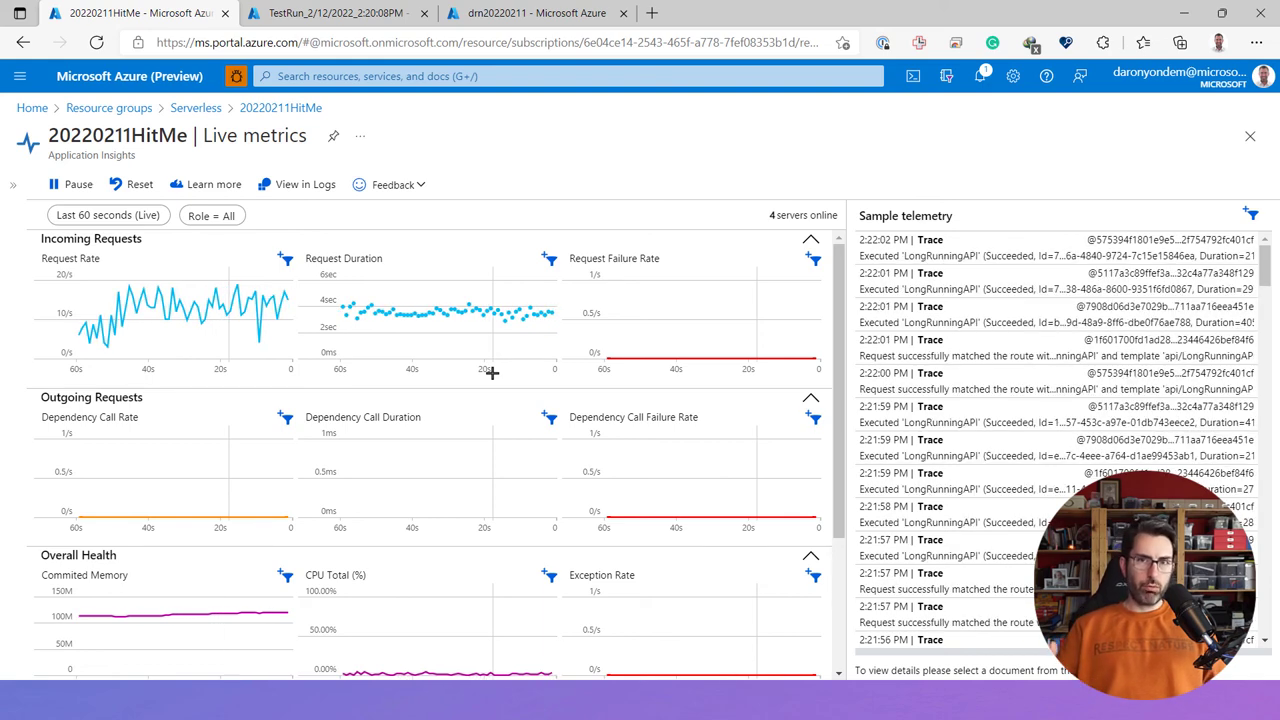
left_click(381, 14)
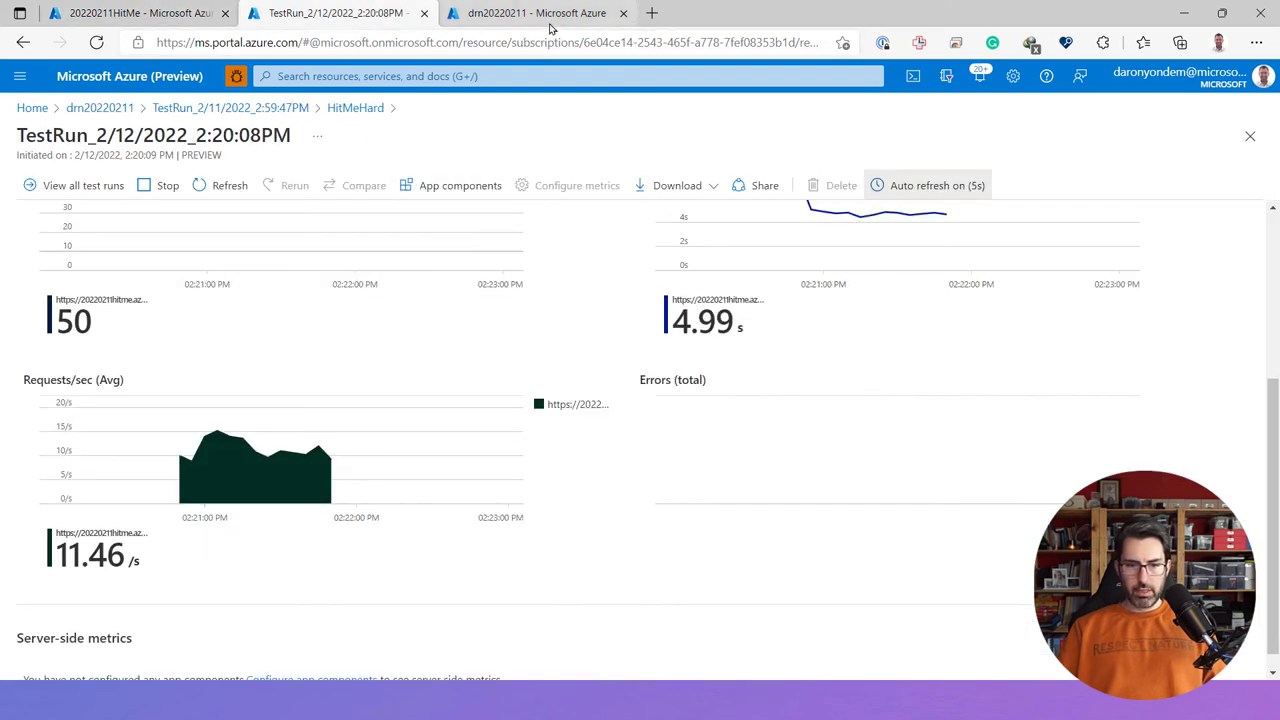